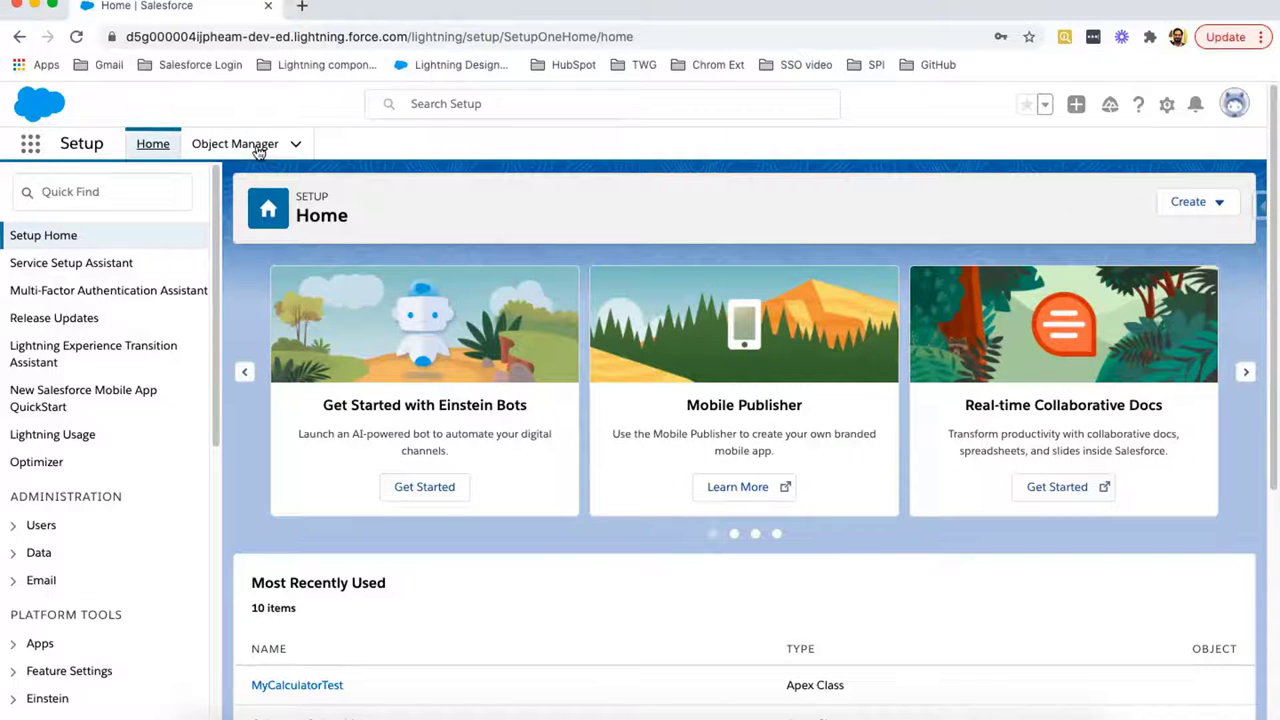
Switch from Setup Home to the Object Manager list of all objects
{"action": "left_click", "coordinate": [259, 150]}
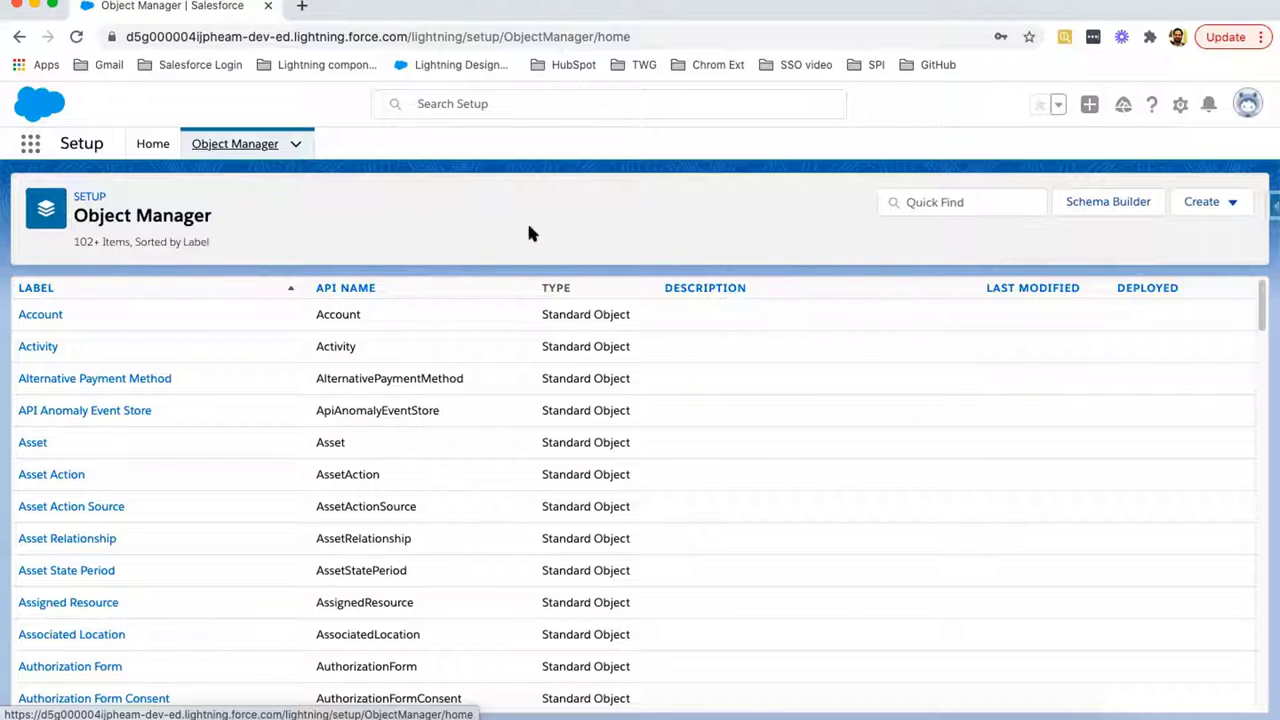
Filter objects by 'property', then start a new field on Property's Fields & Relationships page
{"action": "left_click", "coordinate": [912, 198]}
{"action": "type", "text": "property"}
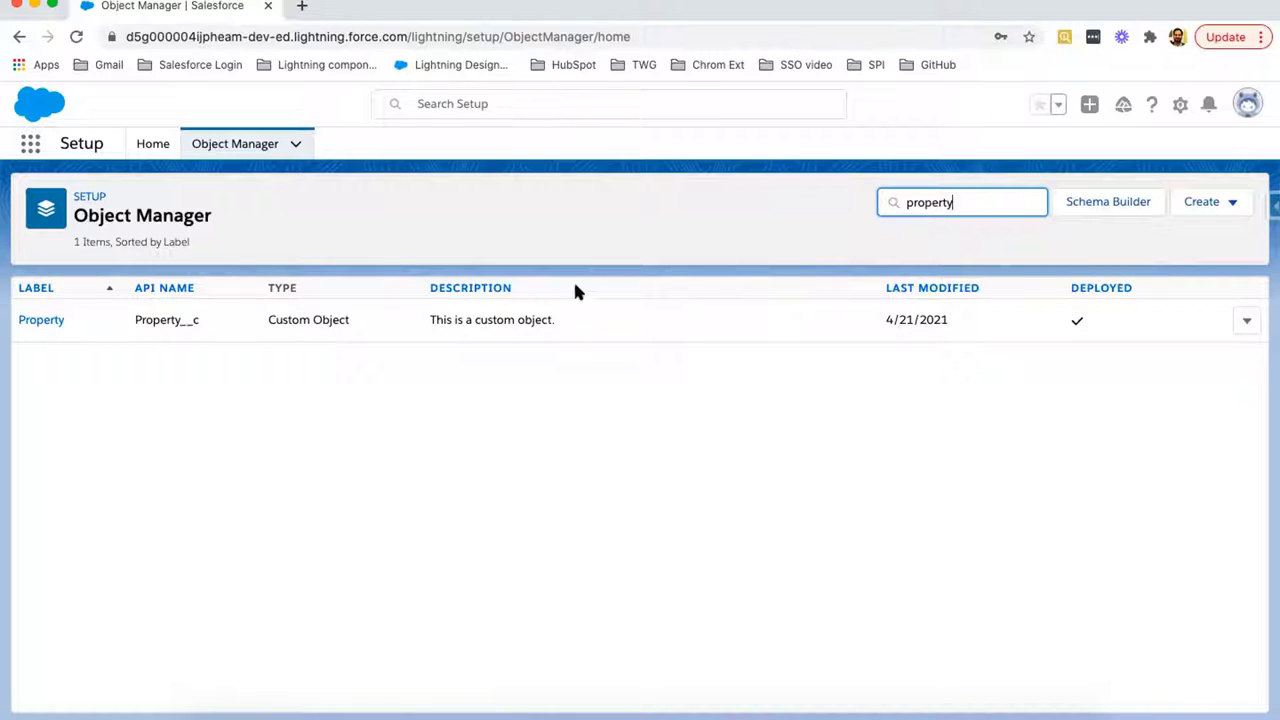
{"action": "left_click", "coordinate": [40, 322]}
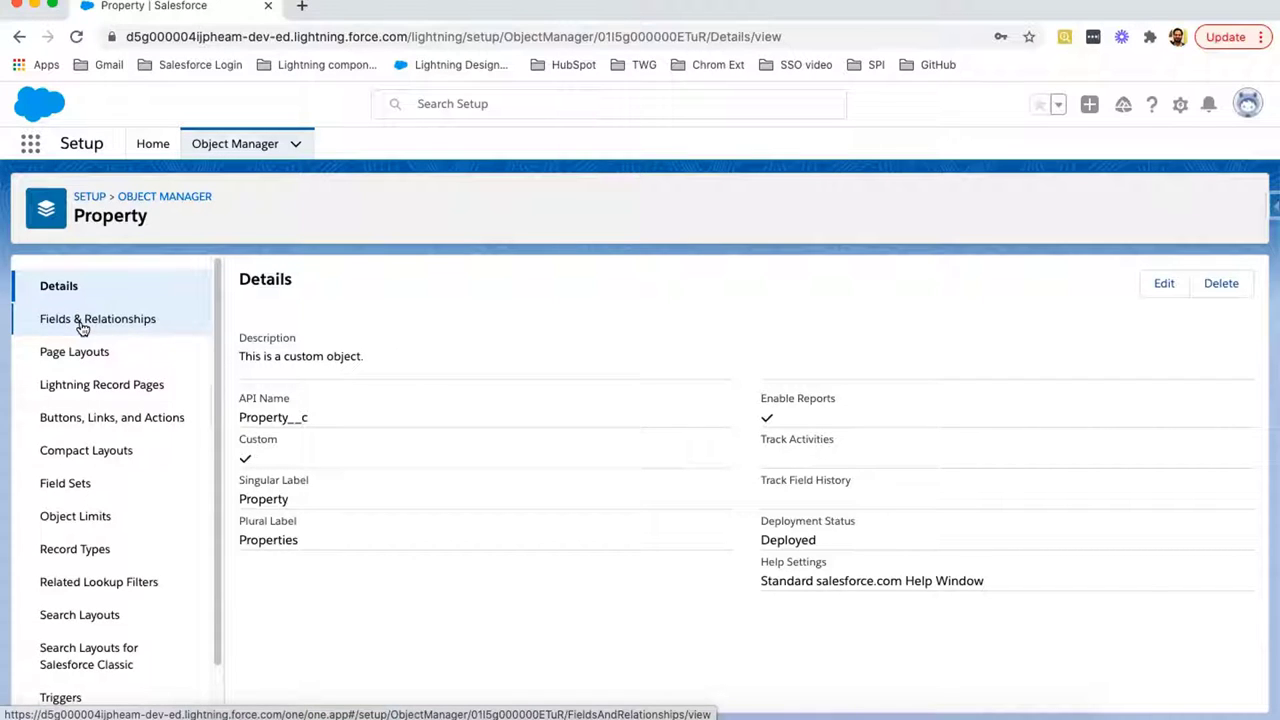
{"action": "left_click", "coordinate": [82, 326]}
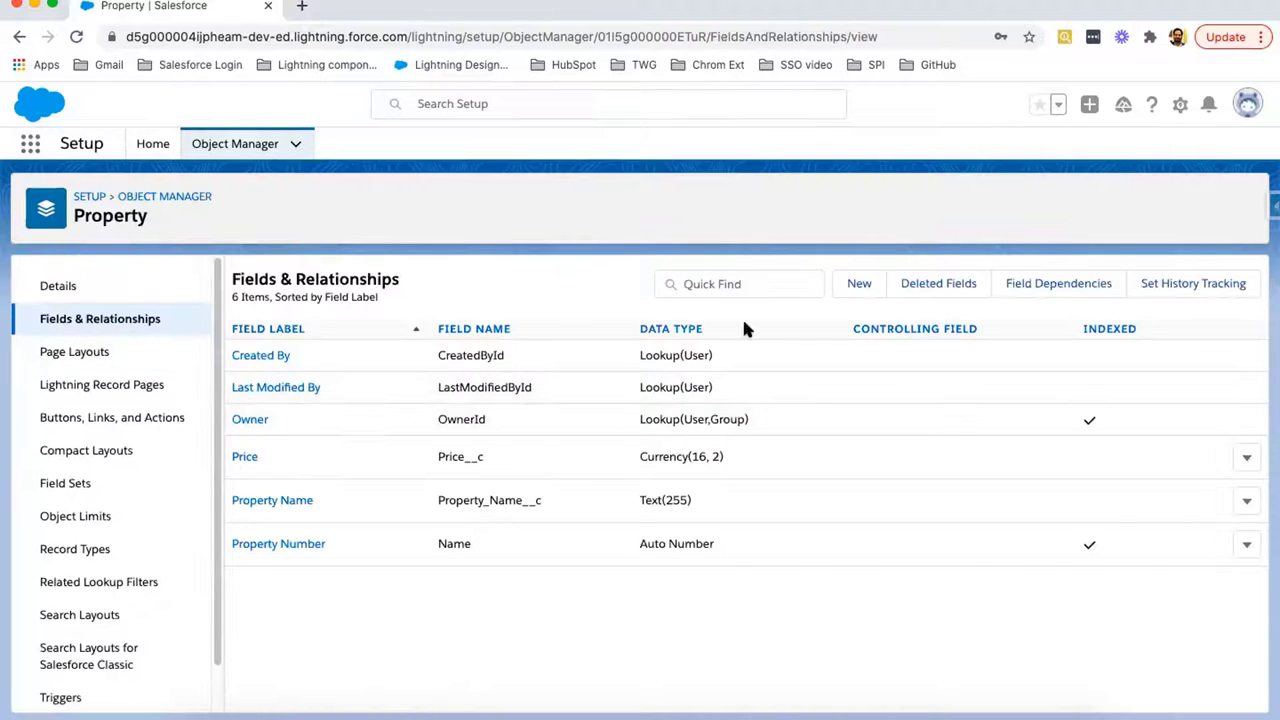
{"action": "left_click", "coordinate": [857, 290]}
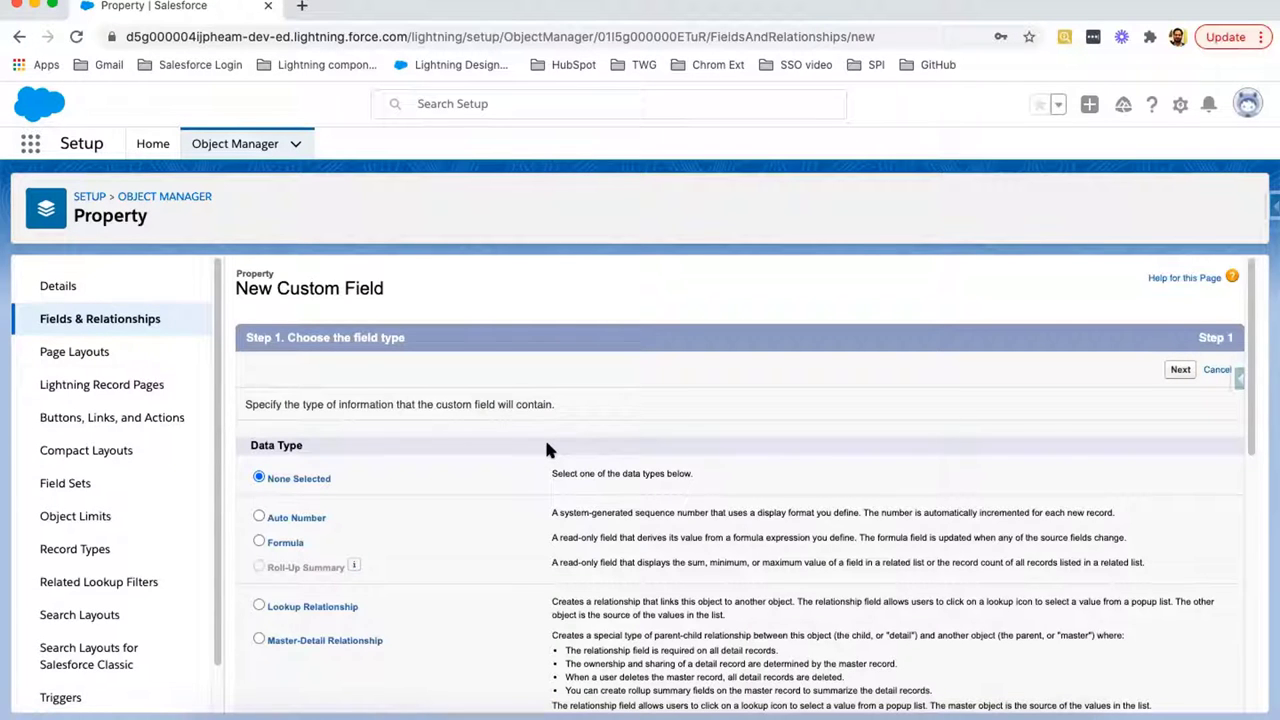
{"action": "scroll", "coordinate": [547, 450], "scroll_direction": "down", "scroll_amount": 2}
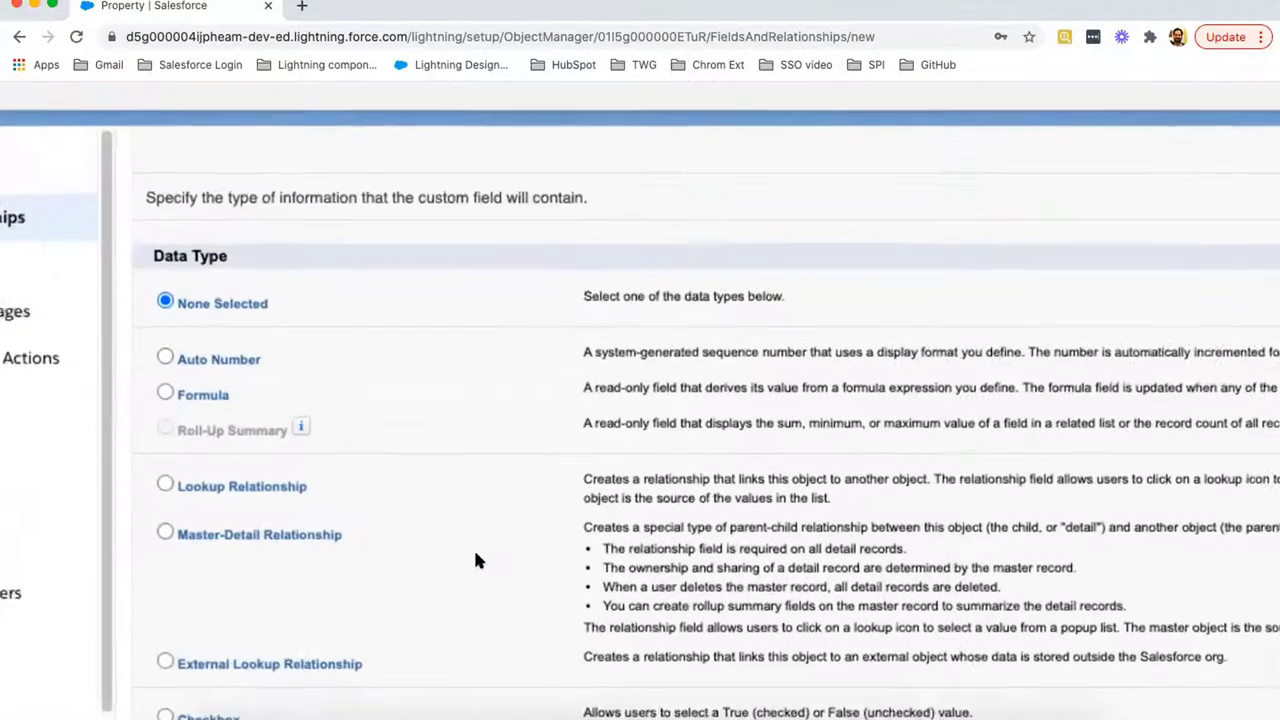
{"action": "scroll", "coordinate": [473, 547], "scroll_direction": "right", "scroll_amount": 3}
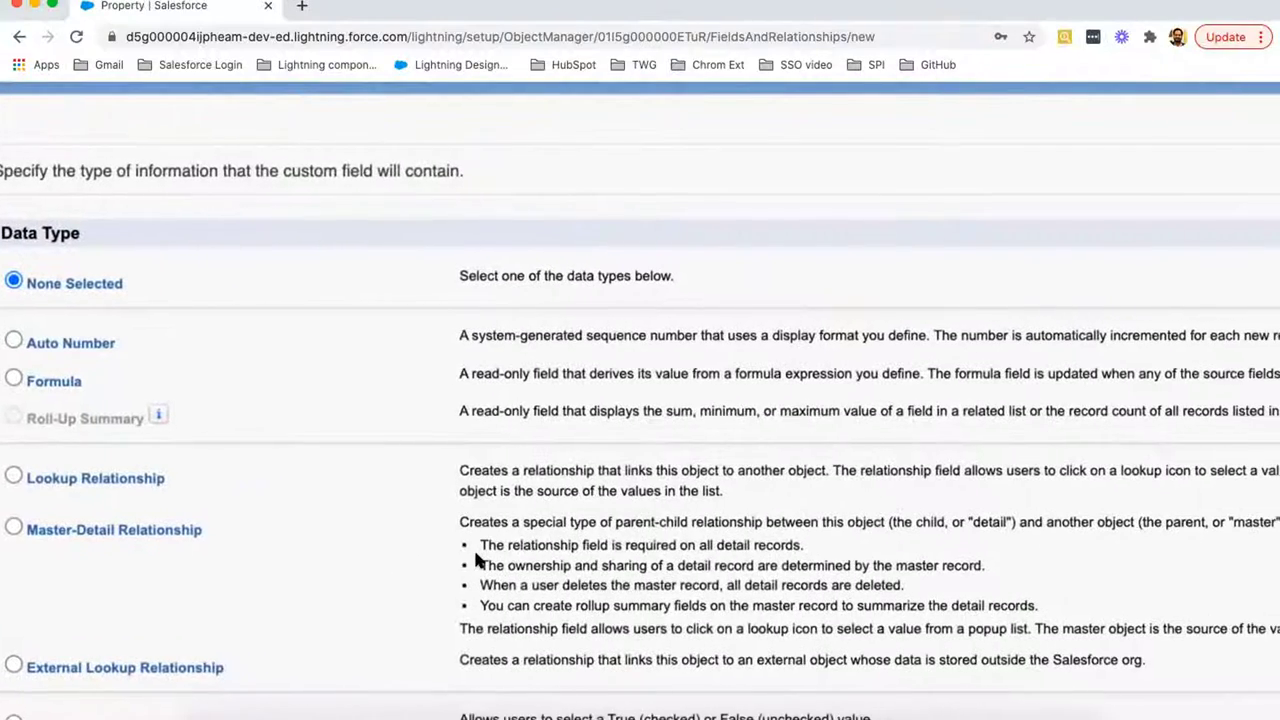
{"action": "scroll", "coordinate": [463, 550], "scroll_direction": "down", "scroll_amount": 1}
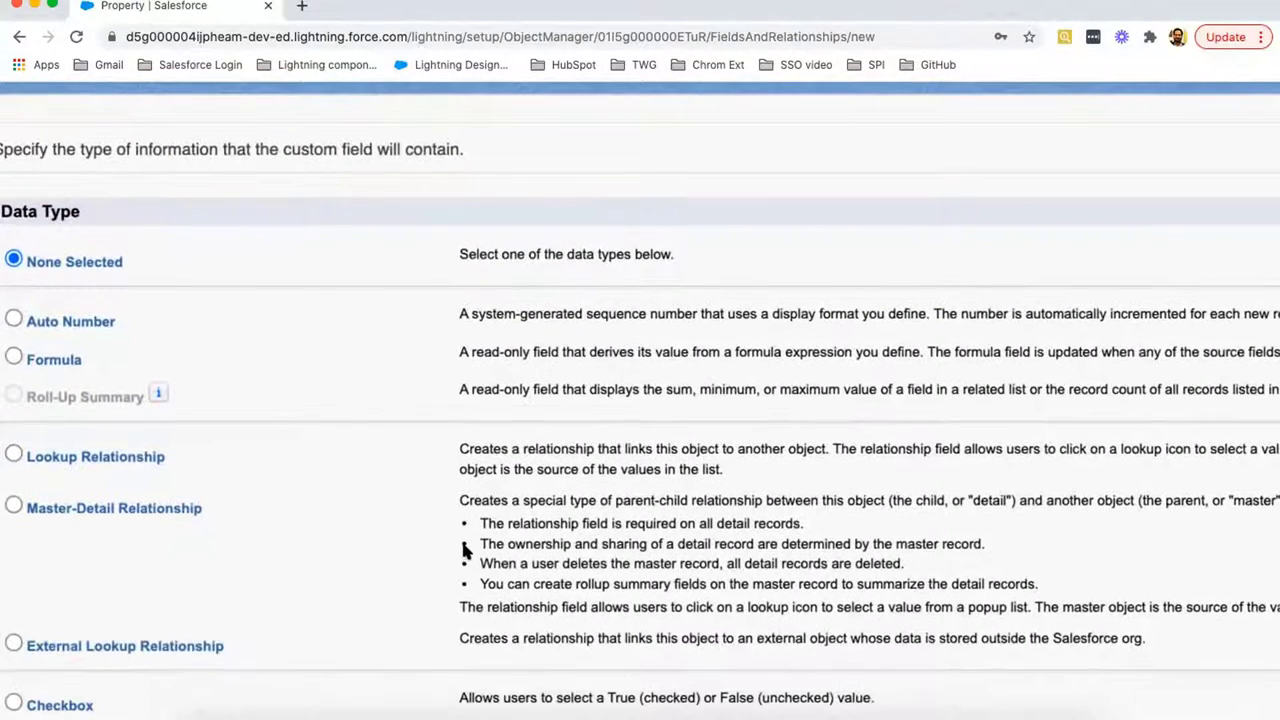
{"action": "scroll", "coordinate": [463, 550], "scroll_direction": "up", "scroll_amount": 5}
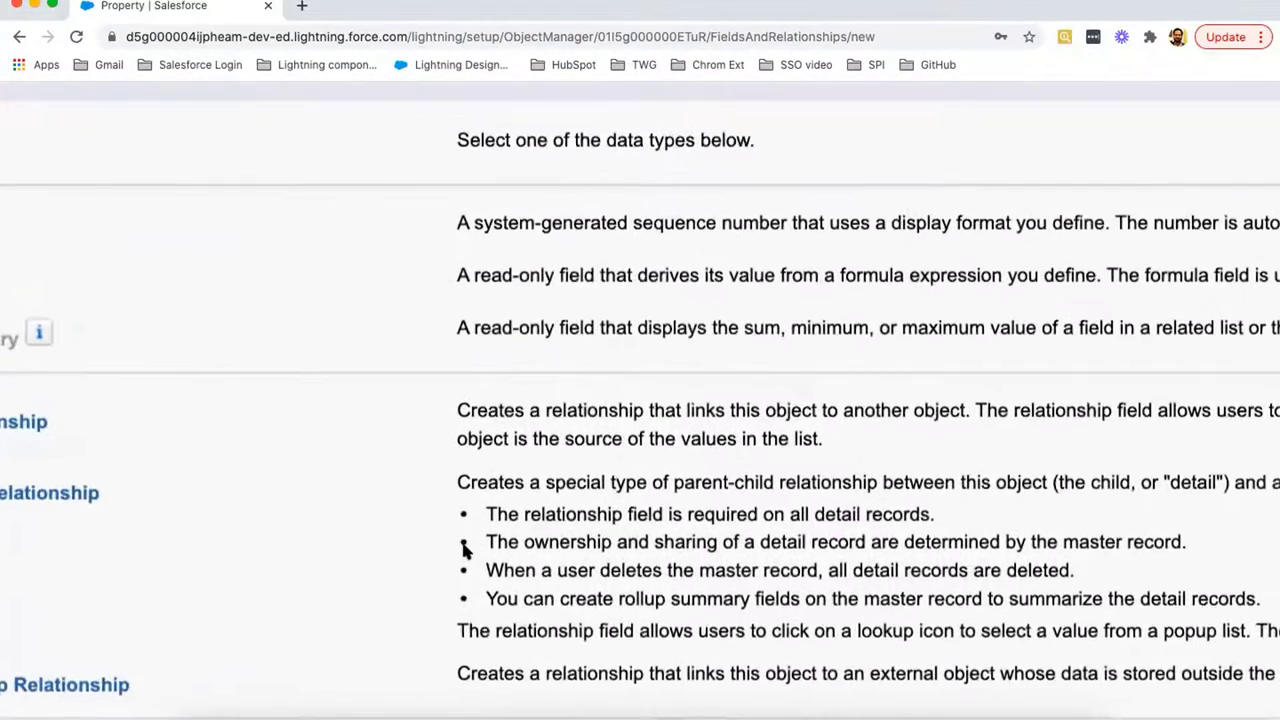
{"action": "scroll", "coordinate": [463, 549], "scroll_direction": "right", "scroll_amount": 5}
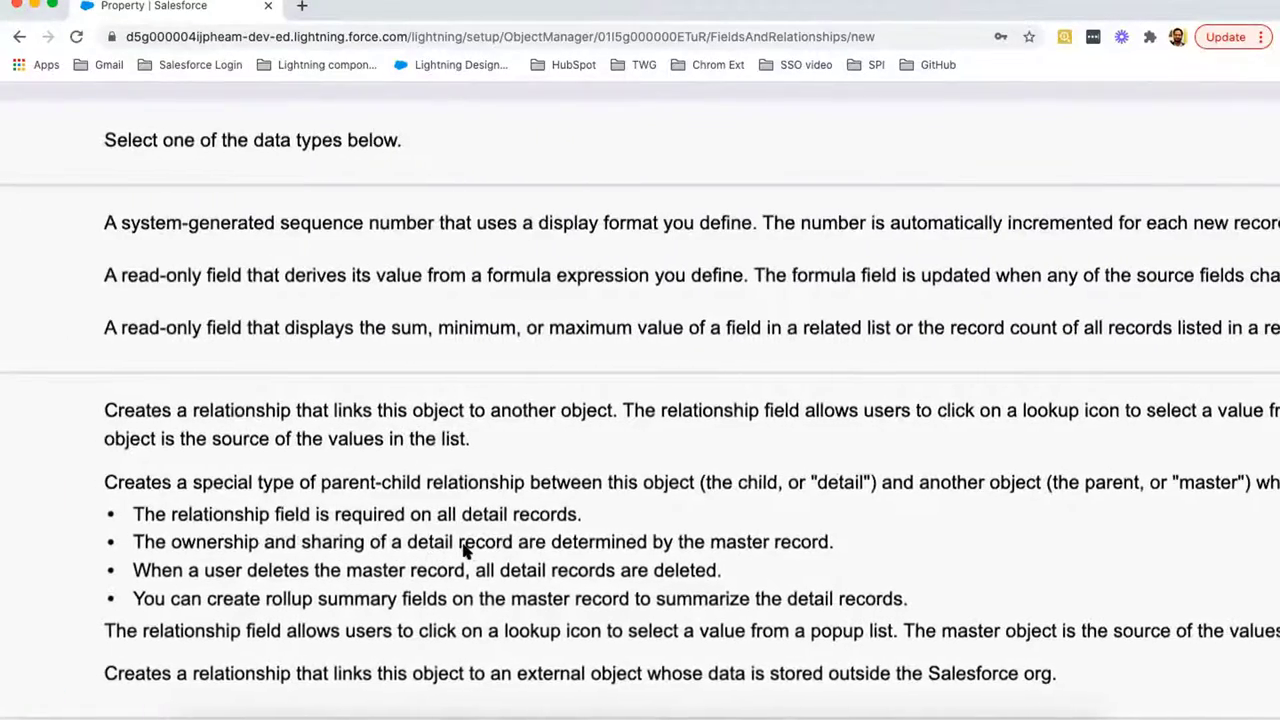
{"action": "scroll", "coordinate": [453, 560], "scroll_direction": "right", "scroll_amount": 2}
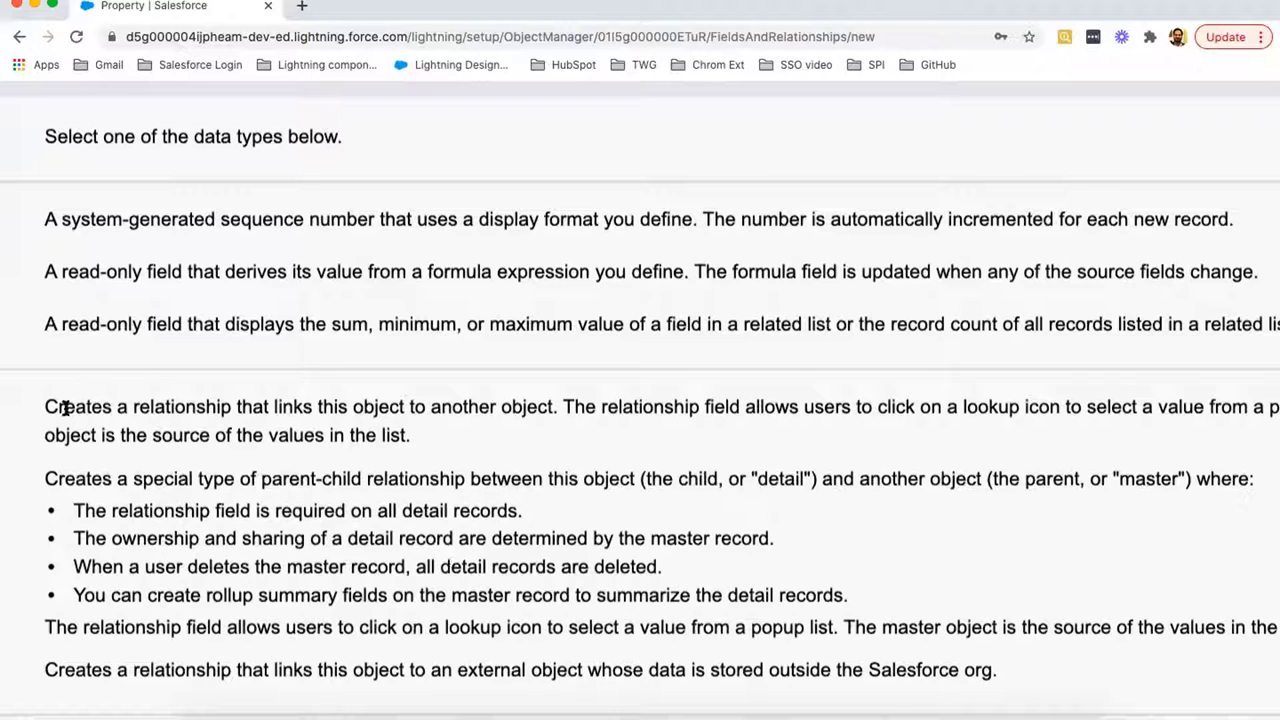
{"action": "left_click_drag", "start_coordinate": [45, 406], "coordinate": [558, 410]}
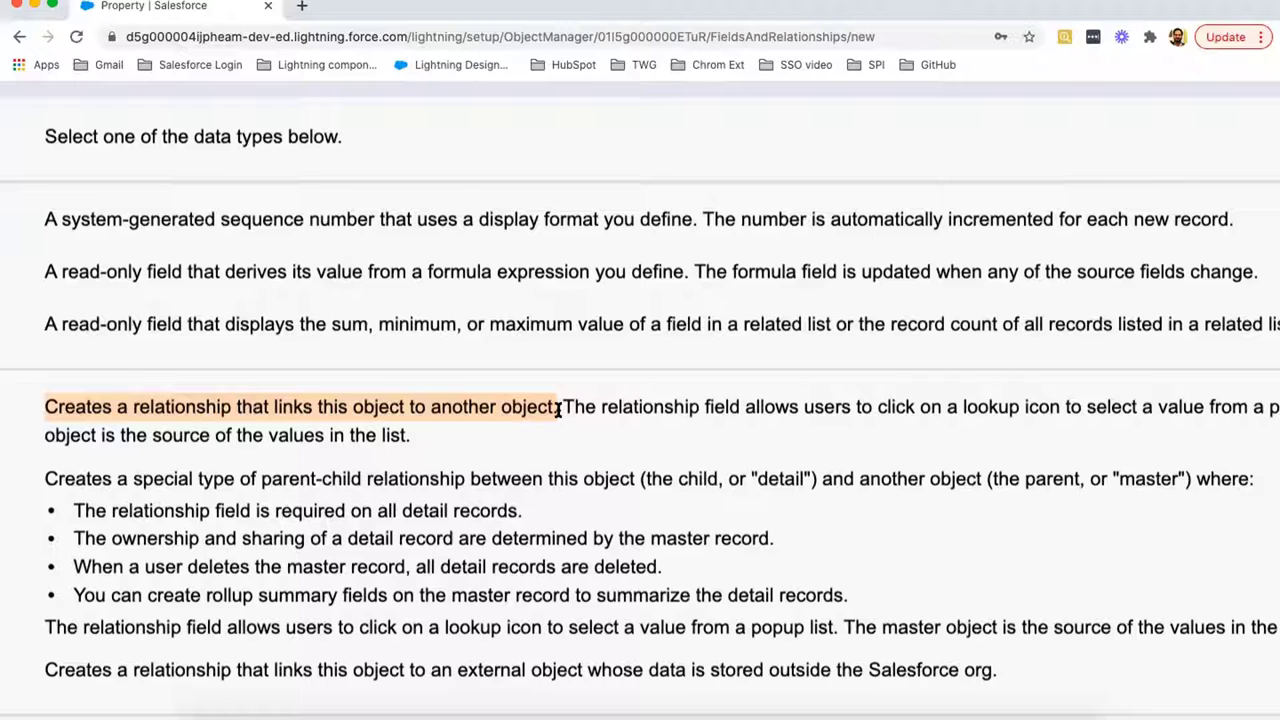
{"action": "left_click_drag", "start_coordinate": [563, 408], "coordinate": [1274, 410]}
{"action": "scroll", "coordinate": [1274, 412], "scroll_direction": "right", "scroll_amount": 6}
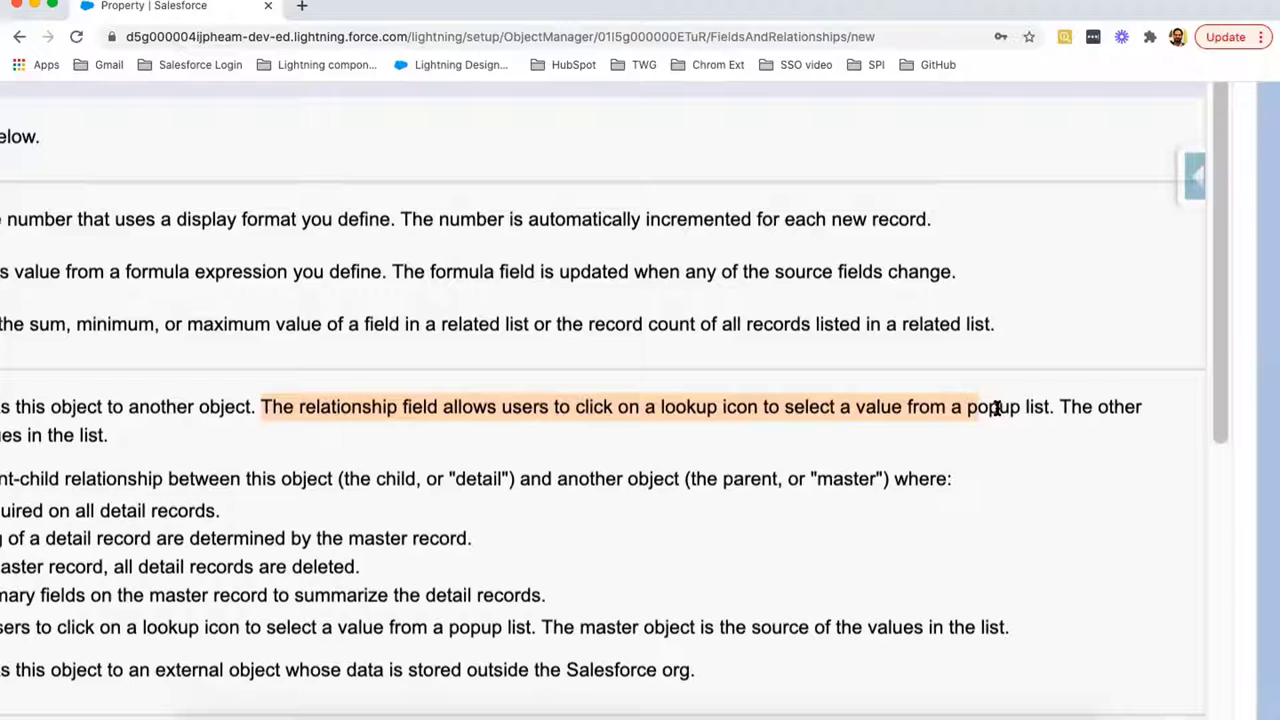
{"action": "left_click", "coordinate": [1060, 406]}
{"action": "scroll", "coordinate": [1057, 406], "scroll_direction": "left", "scroll_amount": 1}
{"action": "scroll", "coordinate": [1057, 406], "scroll_direction": "left", "scroll_amount": 5}
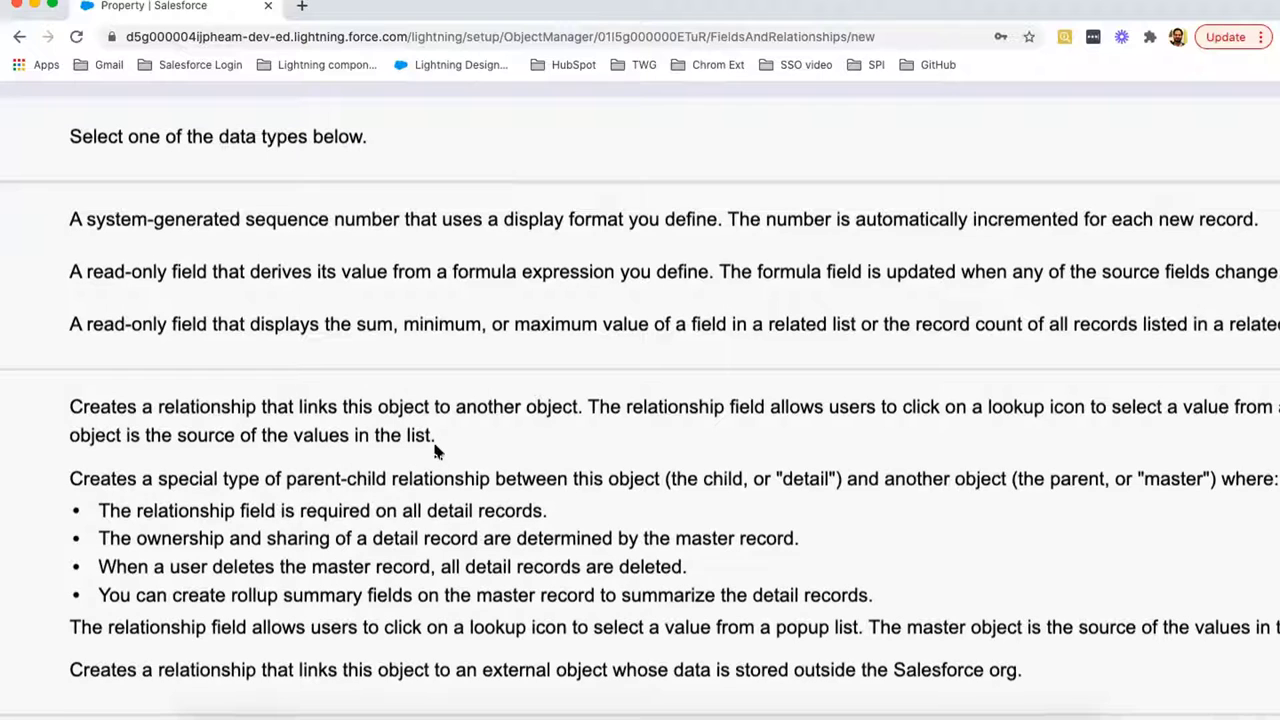
{"action": "key", "text": "F4"}
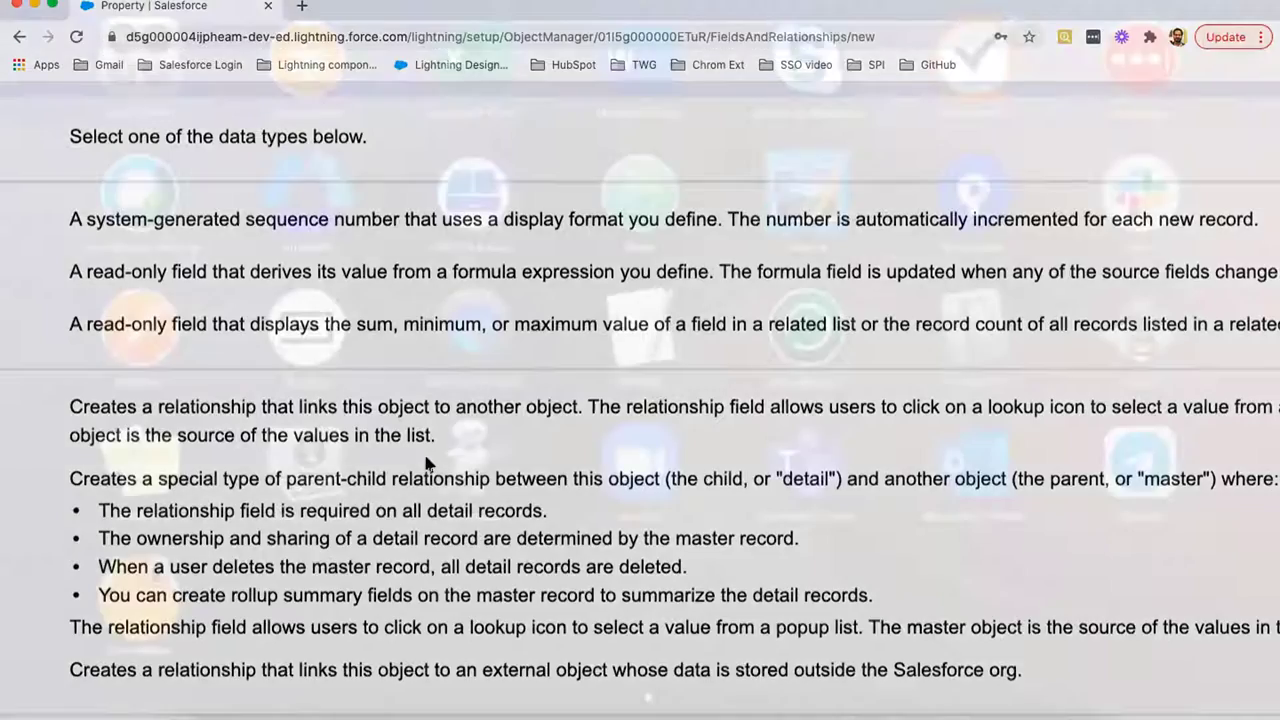
{"action": "key", "text": "Escape"}
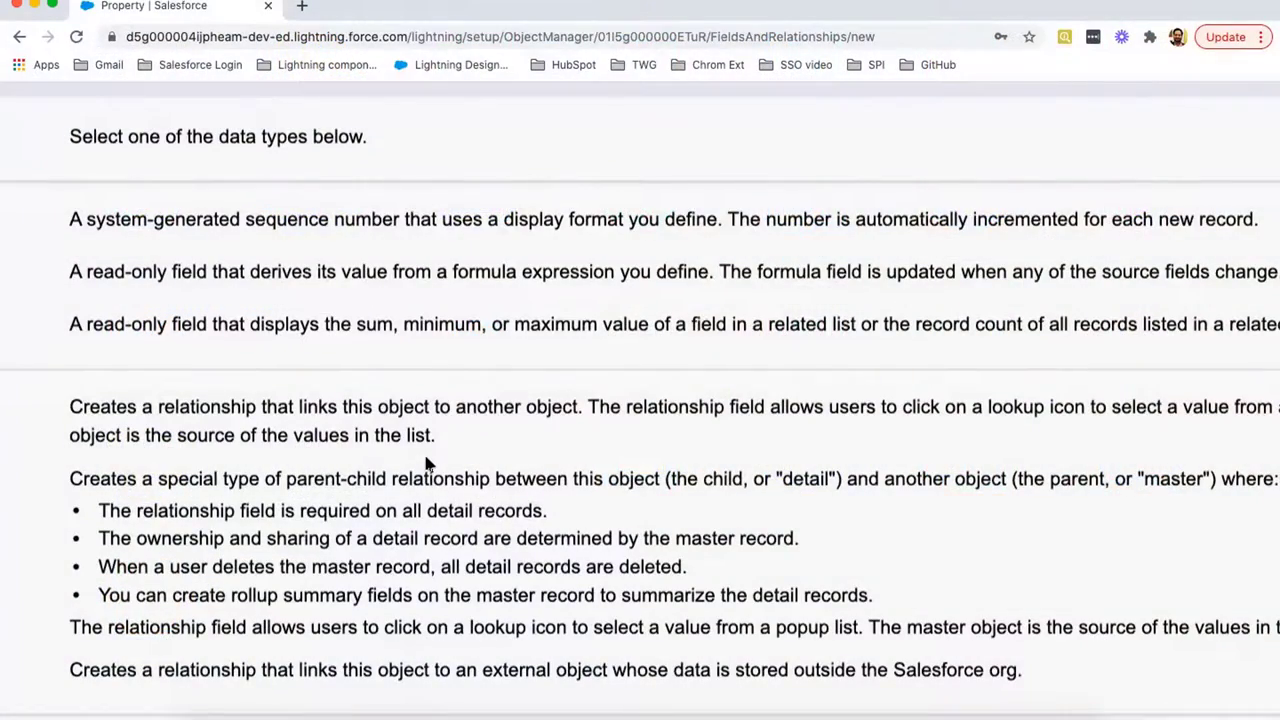
{"action": "scroll", "coordinate": [425, 463], "scroll_direction": "down", "scroll_amount": 5}
{"action": "scroll", "coordinate": [425, 463], "scroll_direction": "down", "scroll_amount": 5}
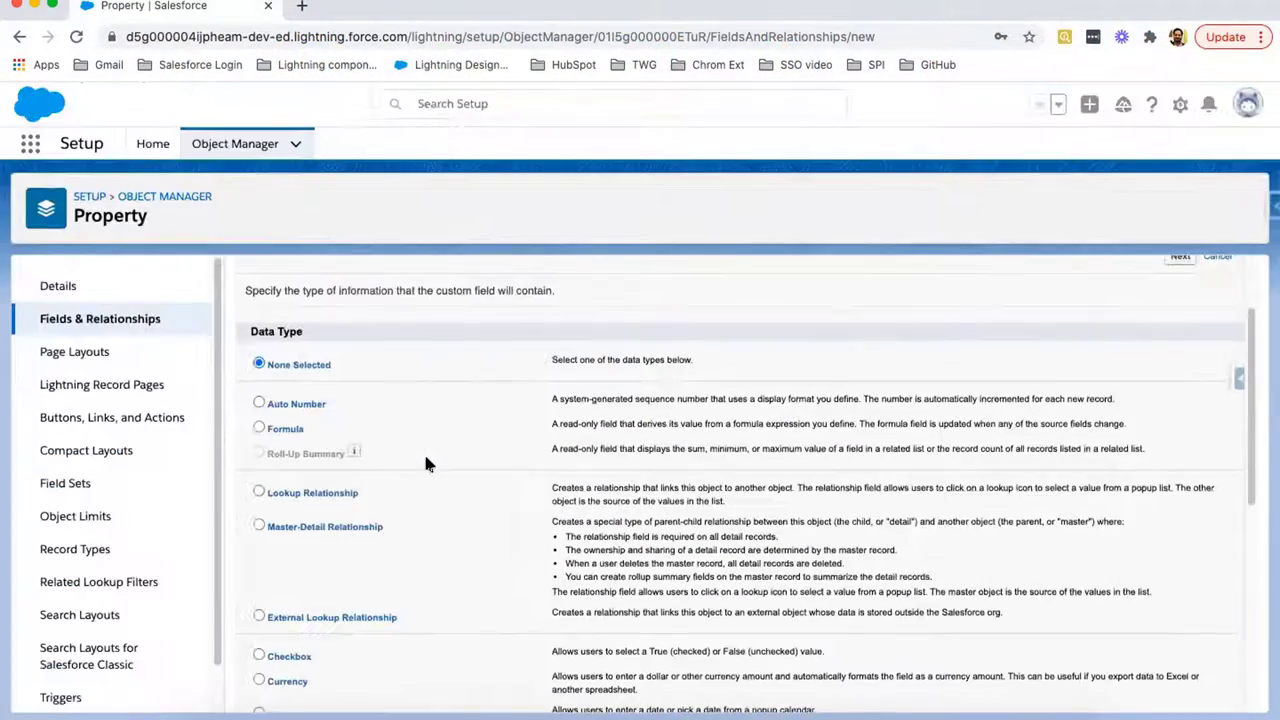
Choose Lookup Relationship as the field type and relate it to Account
{"action": "left_click", "coordinate": [259, 493]}
{"action": "scroll", "coordinate": [1173, 370], "scroll_direction": "up", "scroll_amount": 3}
{"action": "left_click", "coordinate": [1179, 371]}
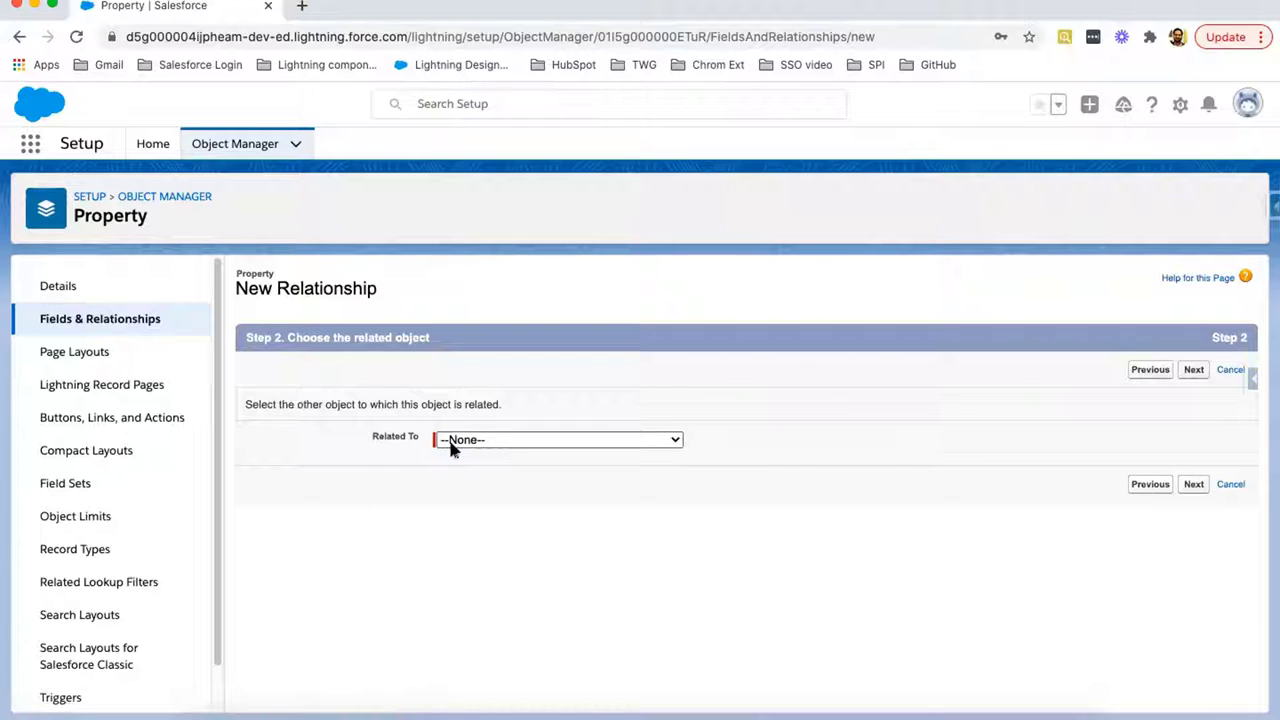
{"action": "left_click", "coordinate": [466, 449]}
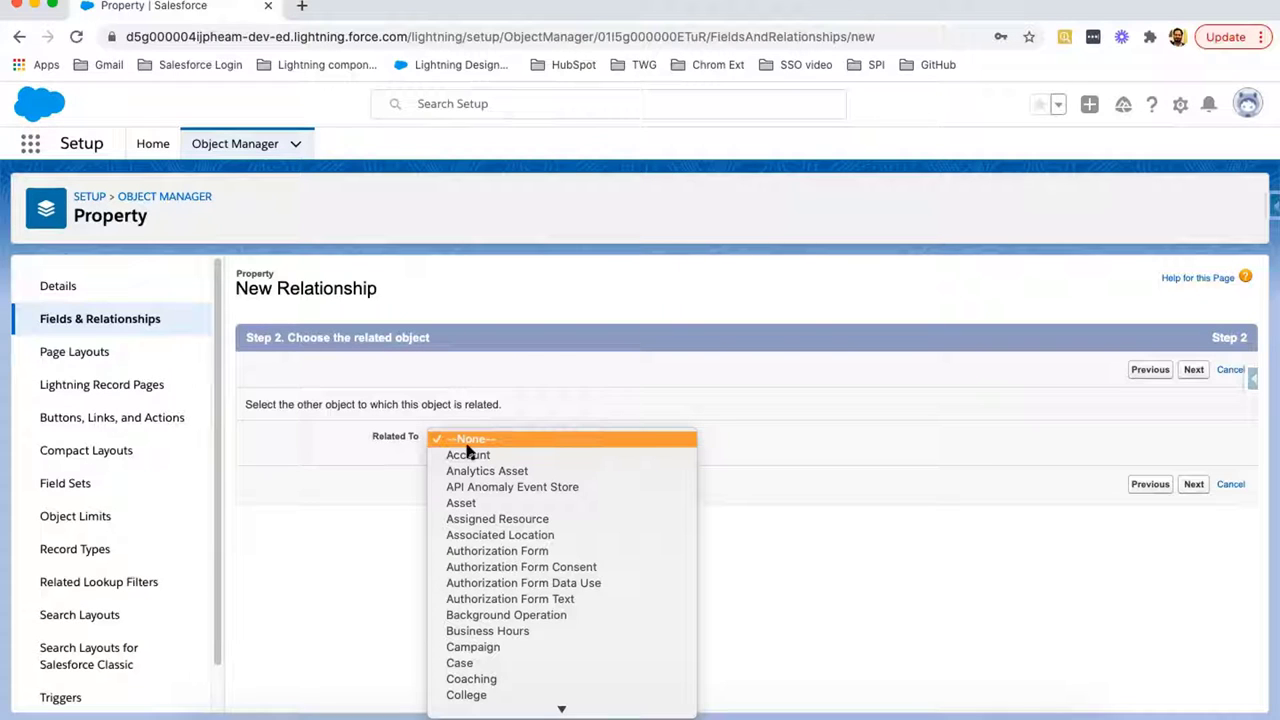
{"action": "left_click", "coordinate": [466, 443]}
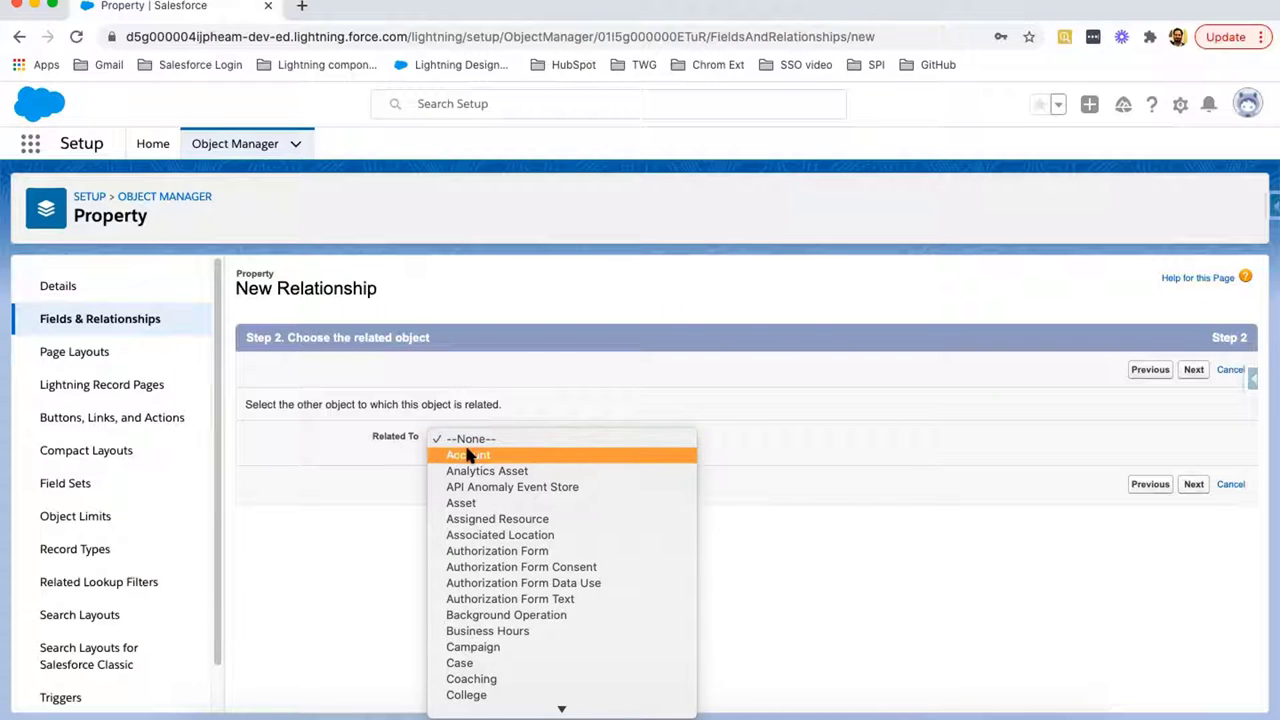
{"action": "left_click", "coordinate": [1192, 372]}
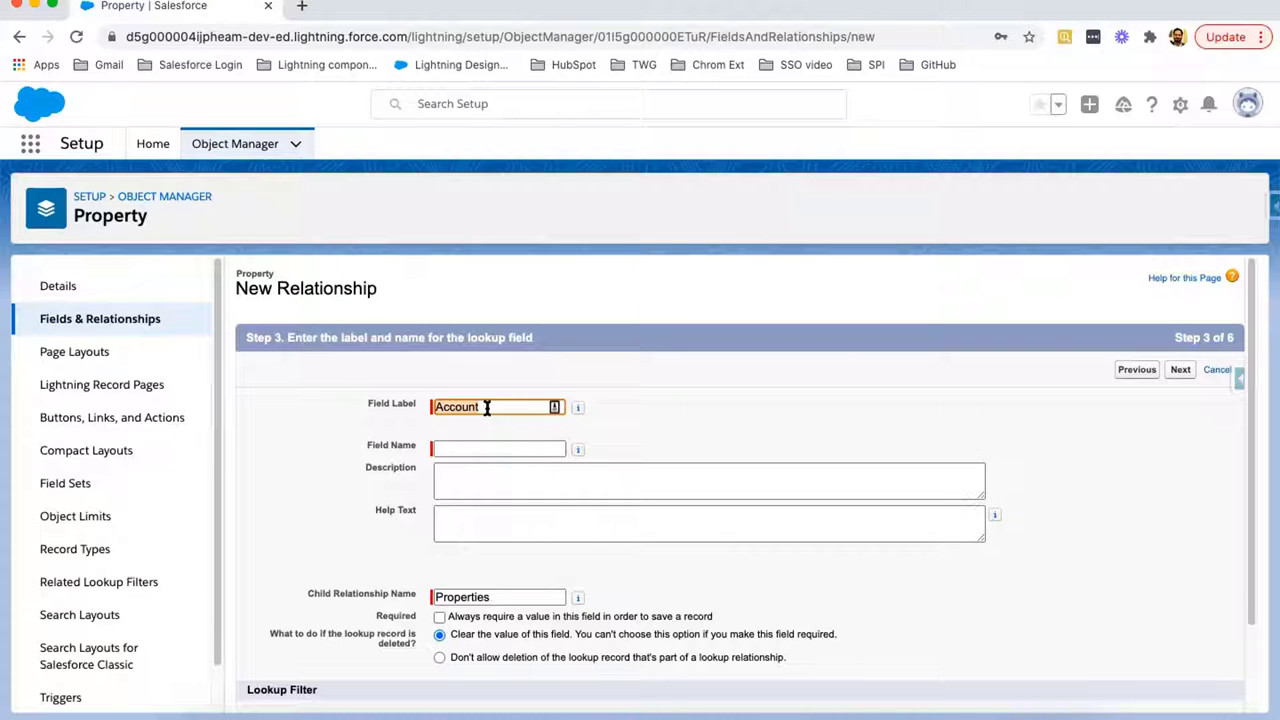
Auto-fill the field name Account and clear the lookup value when the Account is deleted
{"action": "left_click", "coordinate": [451, 443]}
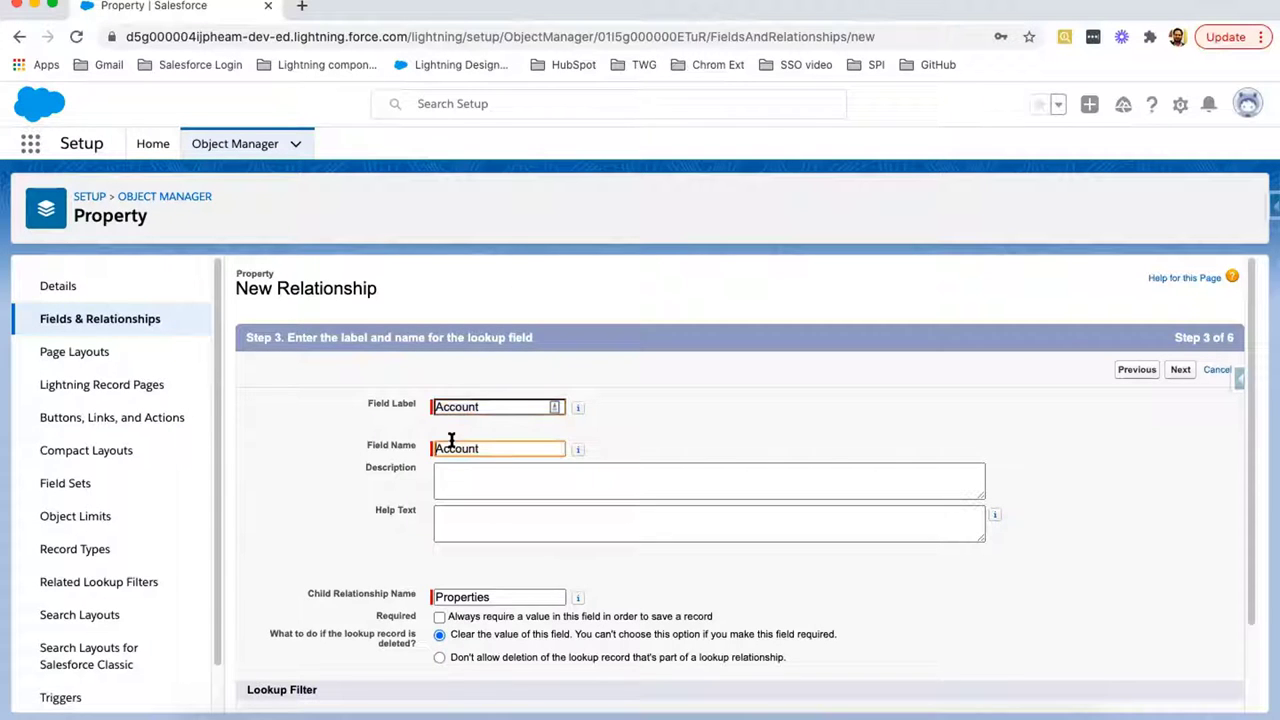
{"action": "scroll", "coordinate": [649, 442], "scroll_direction": "down", "scroll_amount": 2}
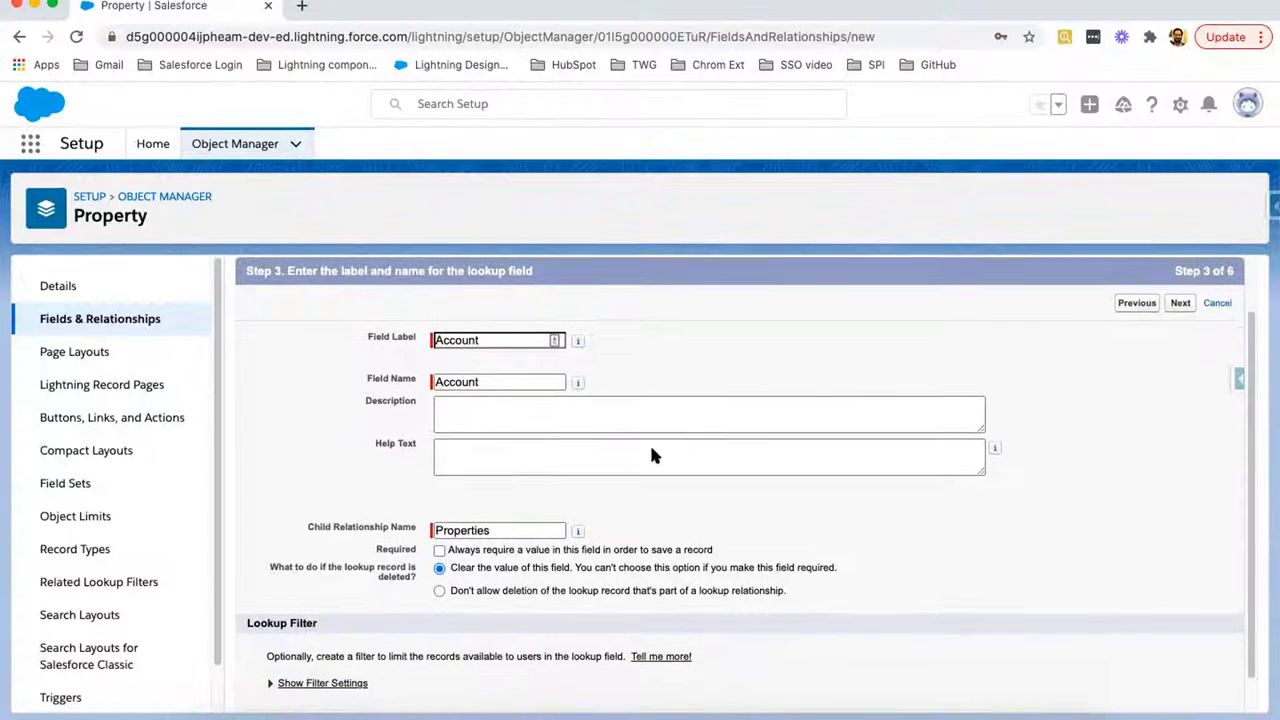
{"action": "scroll", "coordinate": [651, 455], "scroll_direction": "down", "scroll_amount": 1}
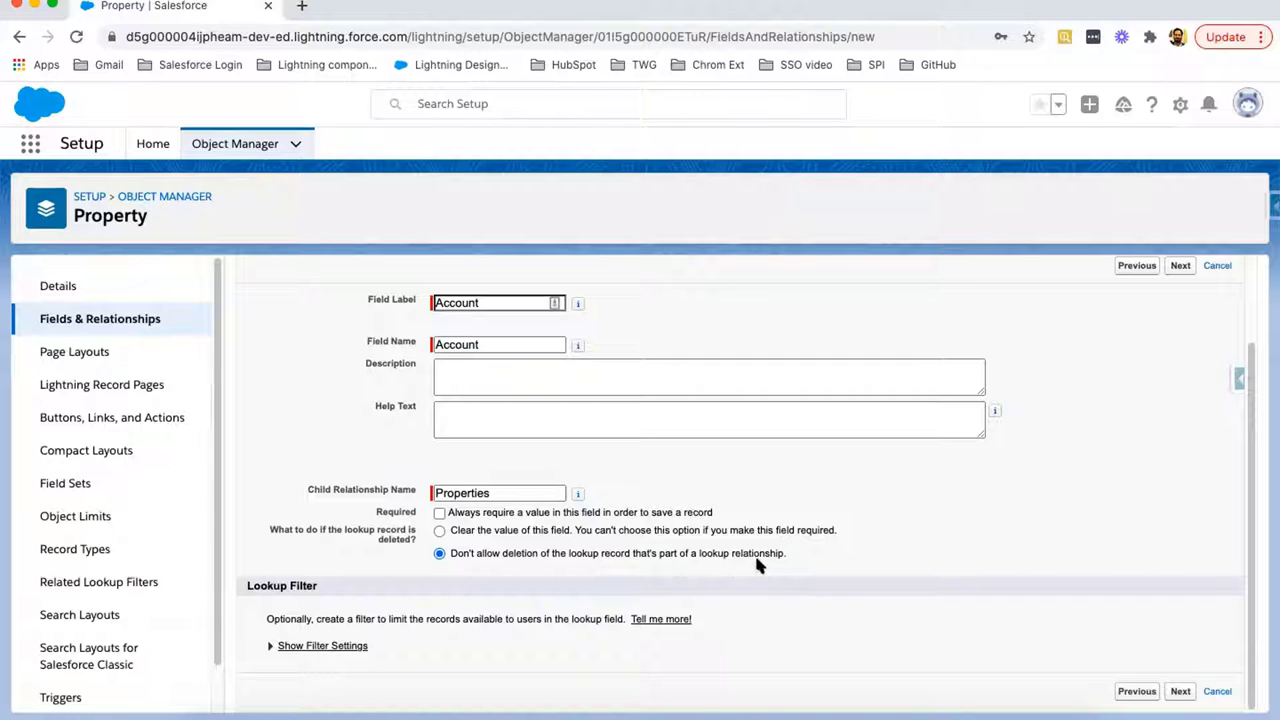
{"action": "left_click", "coordinate": [440, 531]}
{"action": "left_click", "coordinate": [1180, 266]}
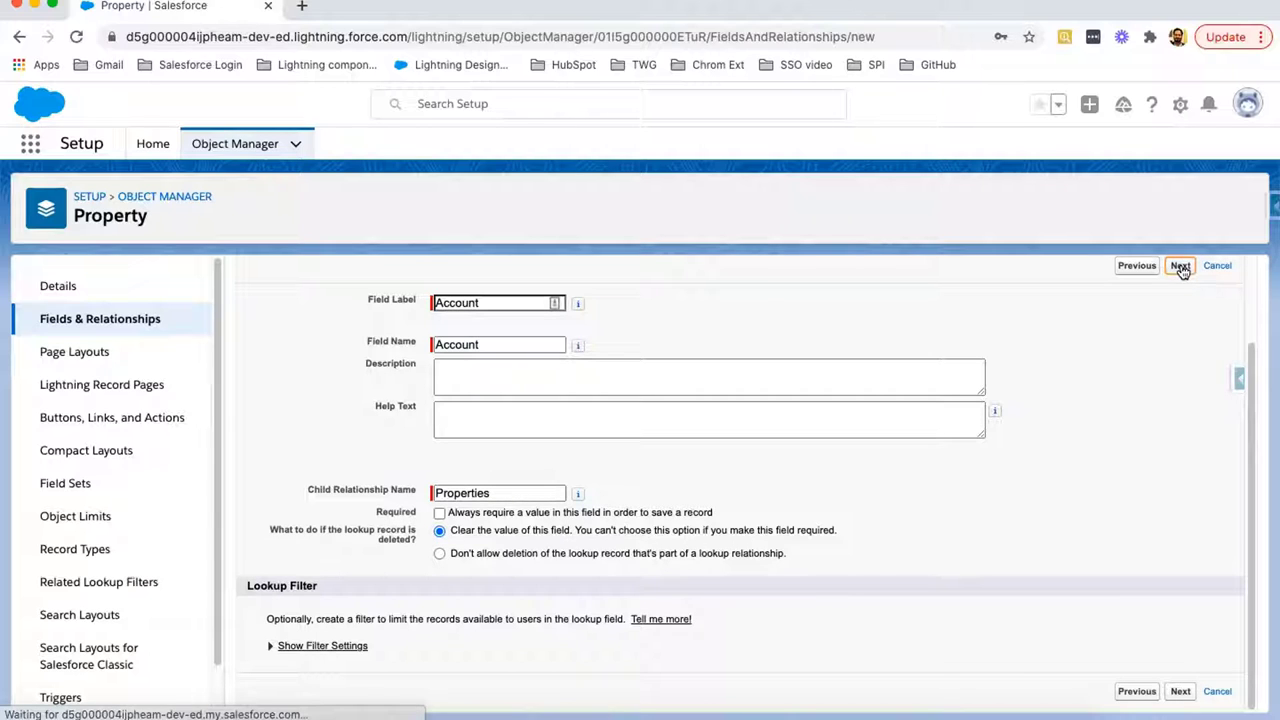
Make the Account lookup field visible to every profile
{"action": "scroll", "coordinate": [628, 465], "scroll_direction": "down", "scroll_amount": 1}
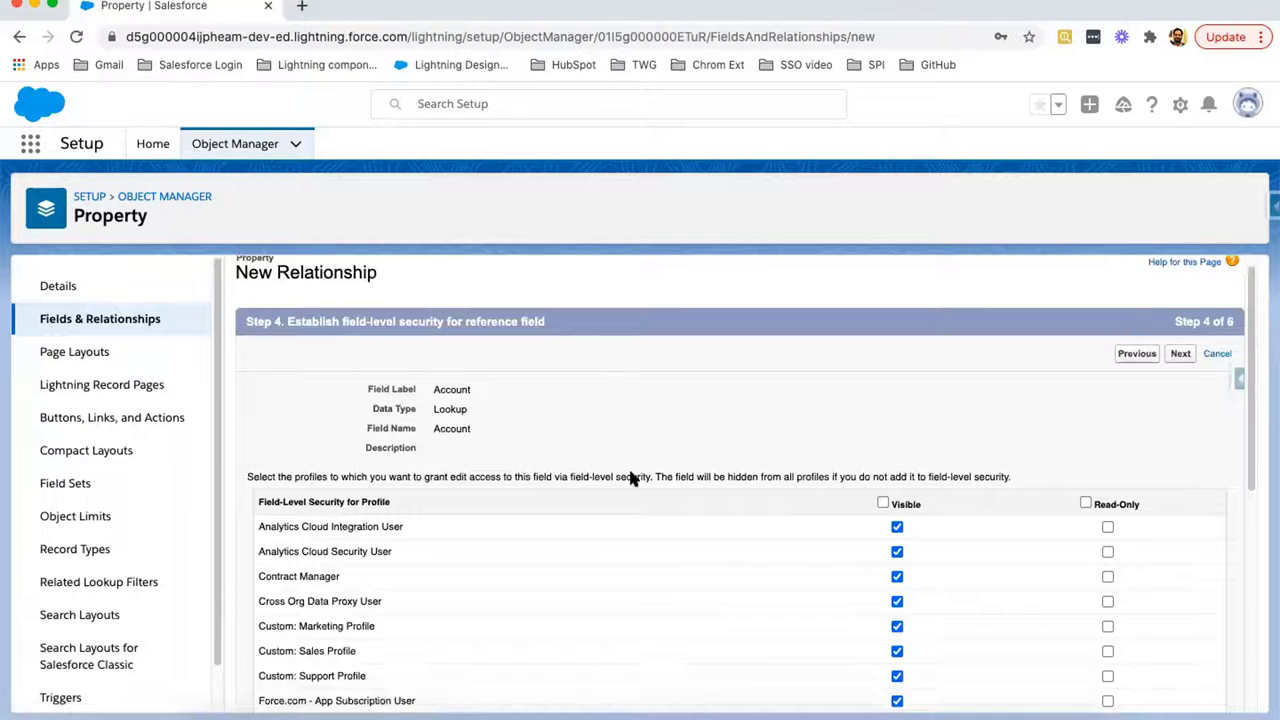
{"action": "scroll", "coordinate": [630, 477], "scroll_direction": "down", "scroll_amount": 1}
{"action": "left_click", "coordinate": [882, 470]}
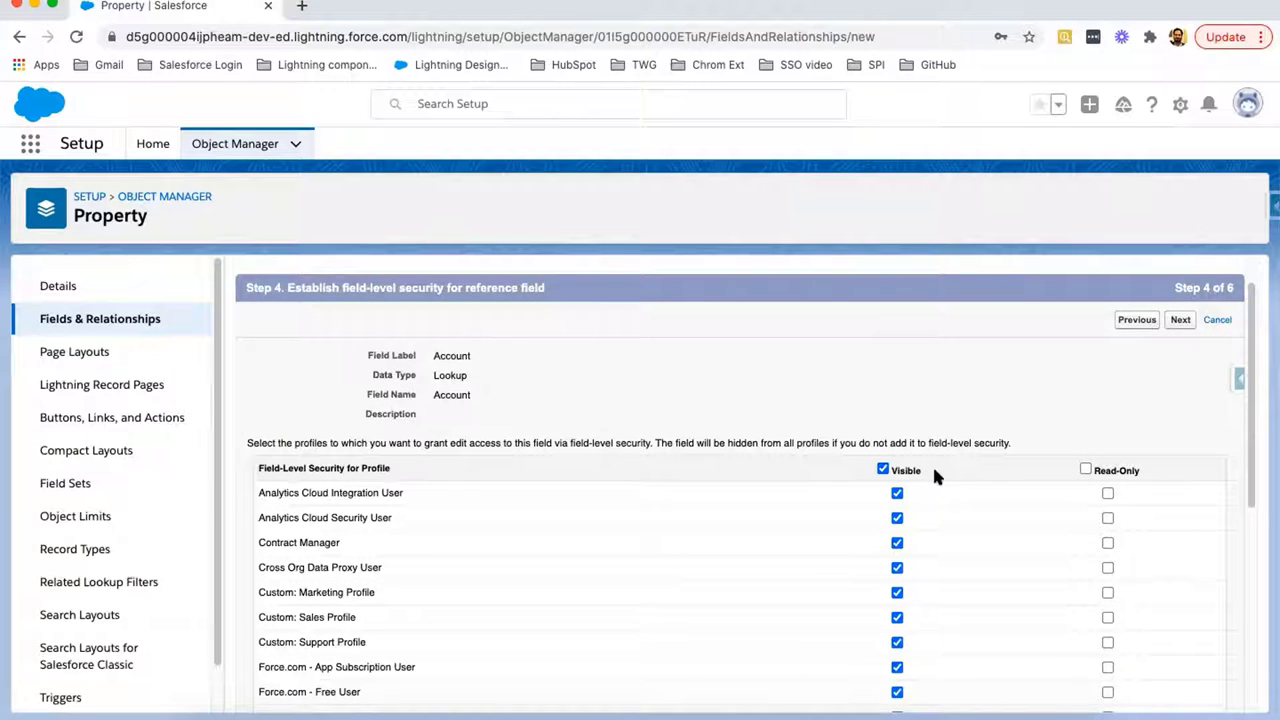
{"action": "scroll", "coordinate": [934, 474], "scroll_direction": "up", "scroll_amount": 1}
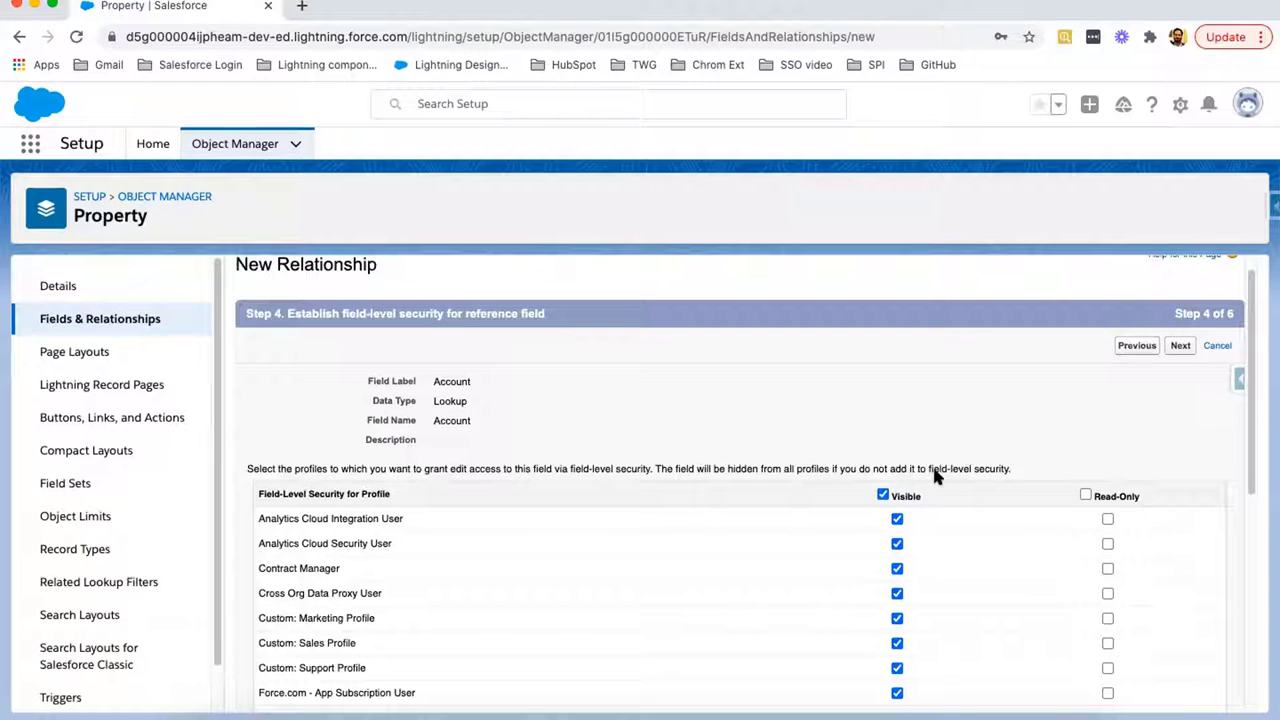
Keep all account layouts and the Properties related list, then save the lookup field
{"action": "left_click", "coordinate": [1179, 347]}
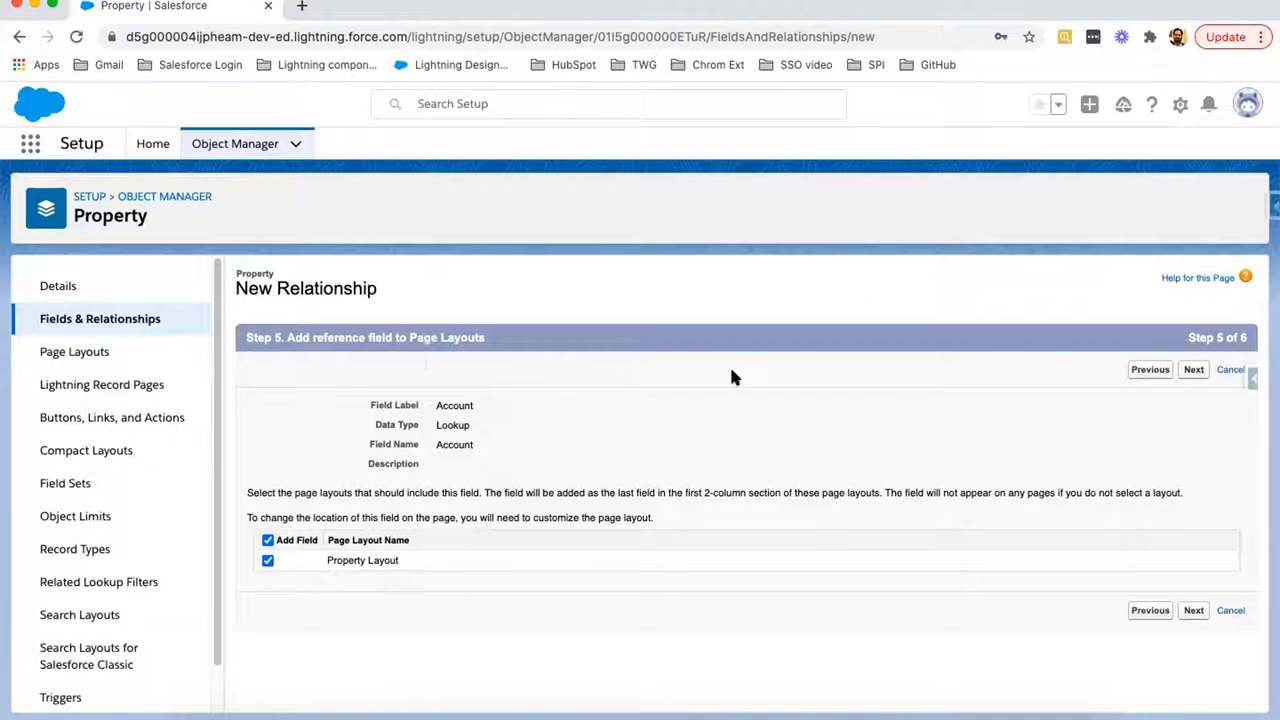
{"action": "left_click", "coordinate": [1193, 372]}
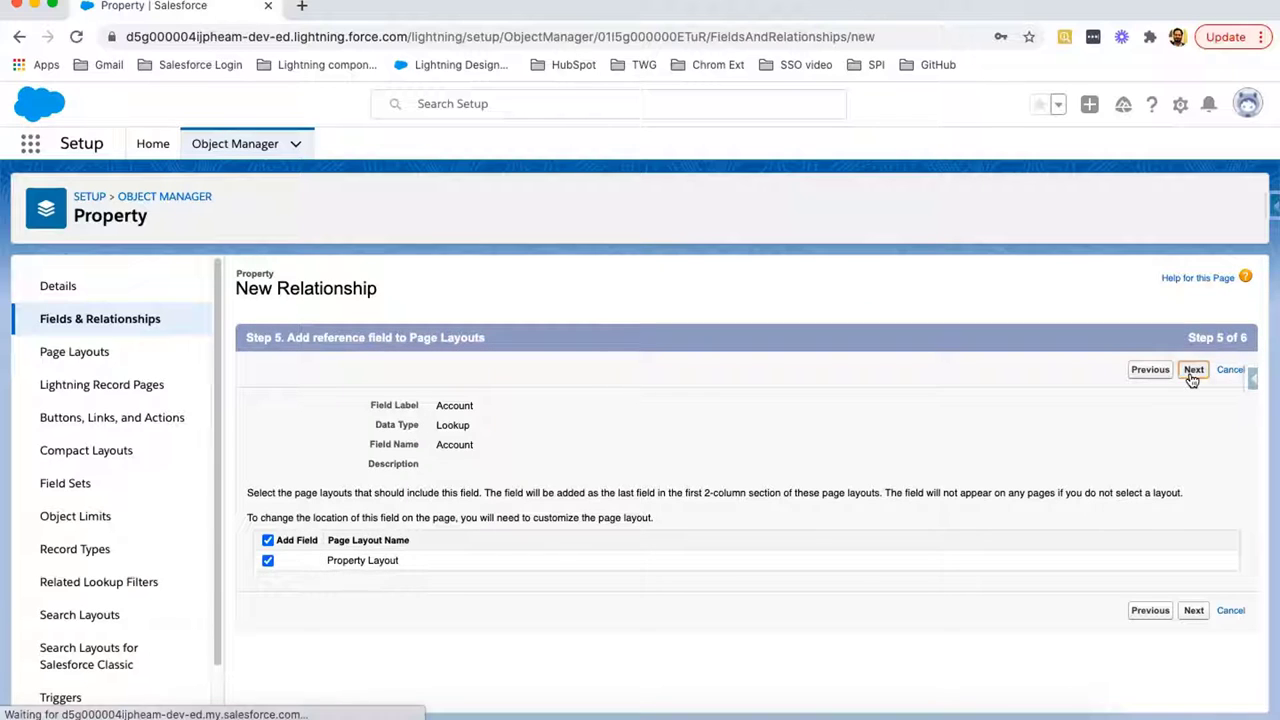
{"action": "scroll", "coordinate": [653, 531], "scroll_direction": "down", "scroll_amount": 1}
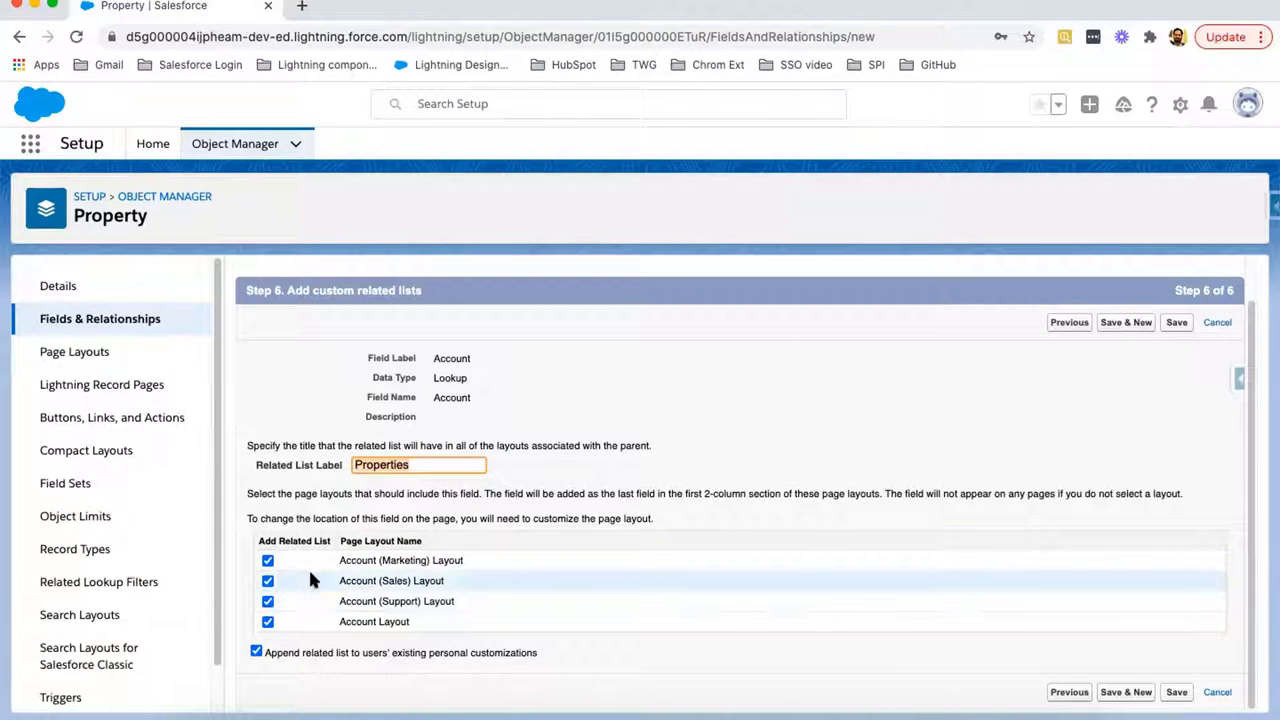
{"action": "left_click", "coordinate": [1175, 323]}
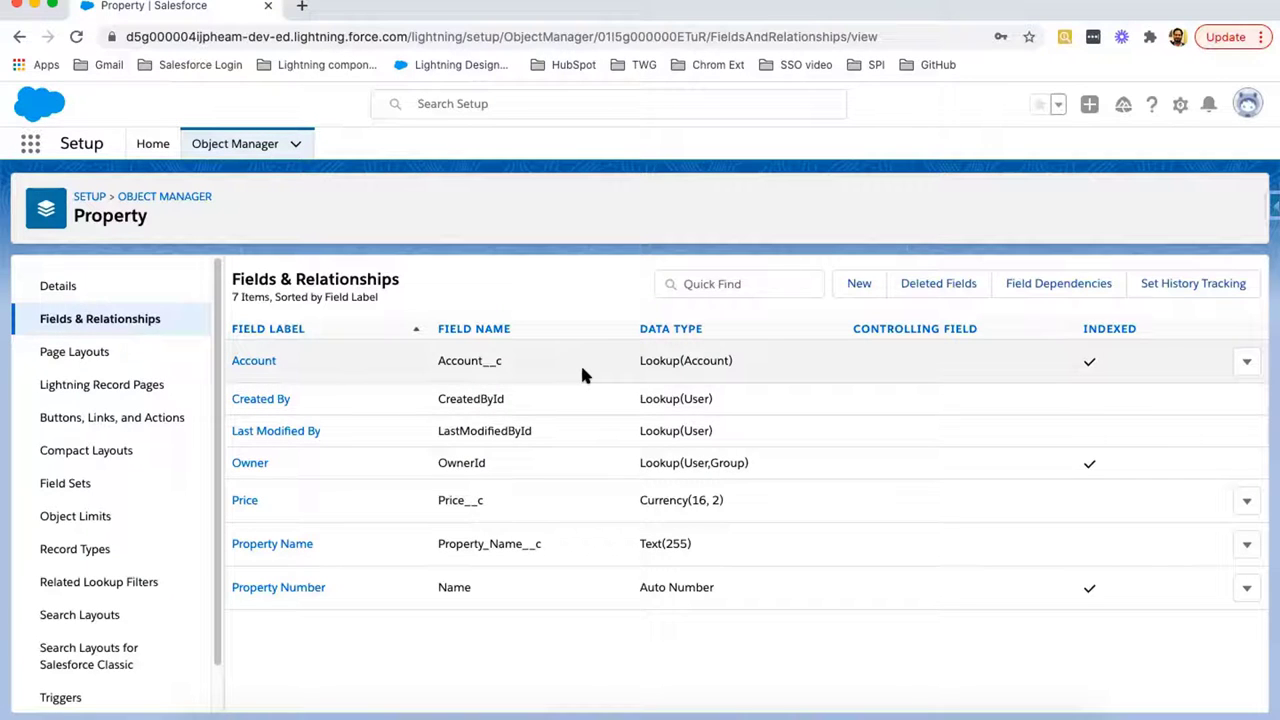
Go to the Properties records via the App Launcher search 'proper'
{"action": "left_click", "coordinate": [30, 146]}
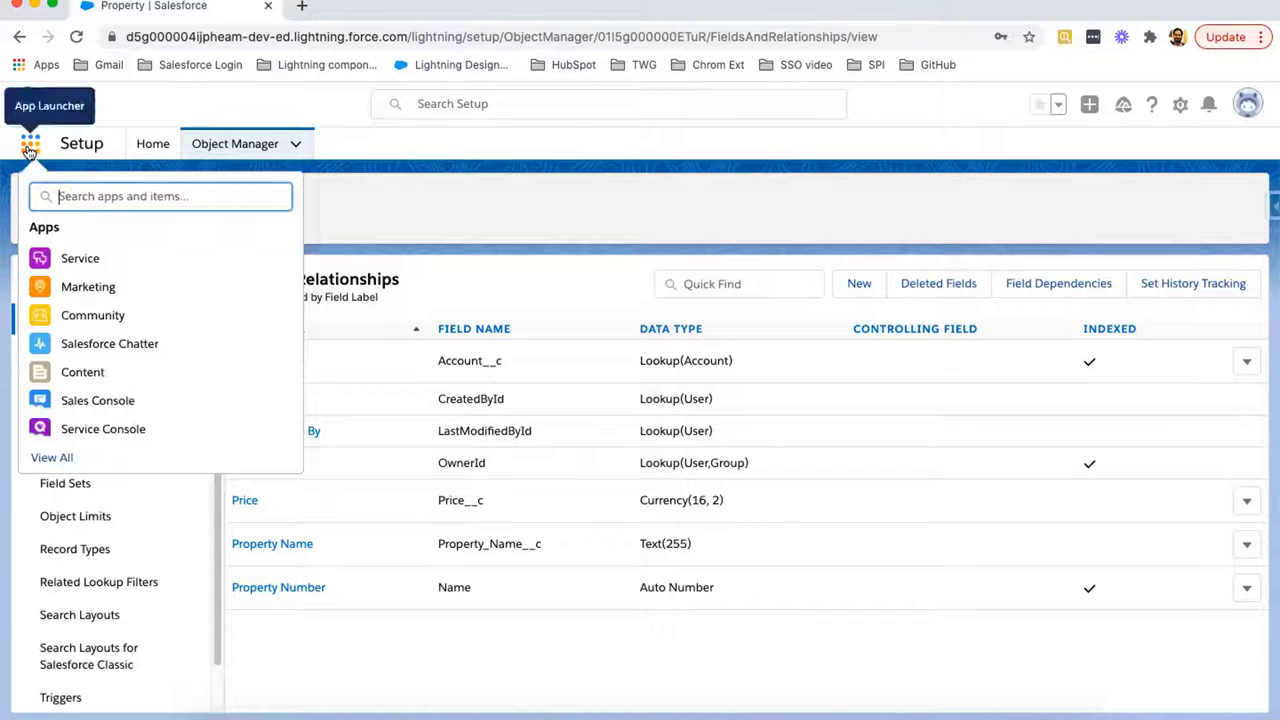
{"action": "type", "text": "proper"}
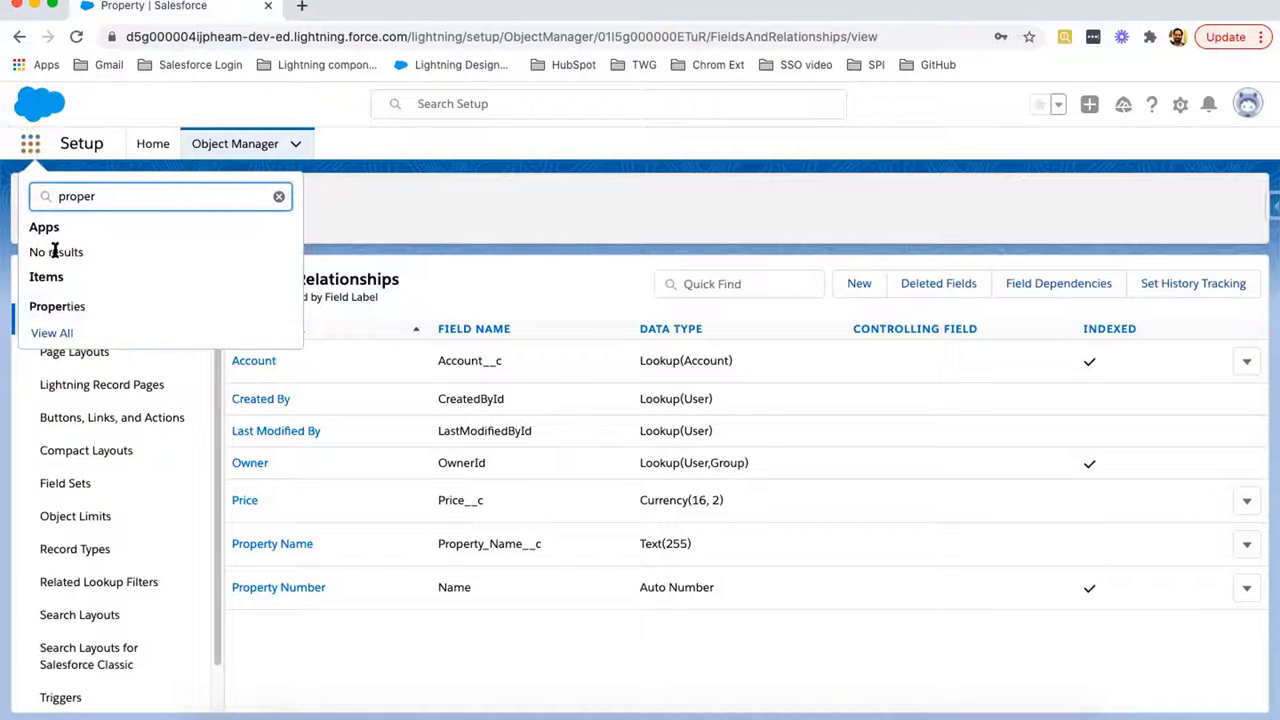
{"action": "left_click", "coordinate": [57, 307]}
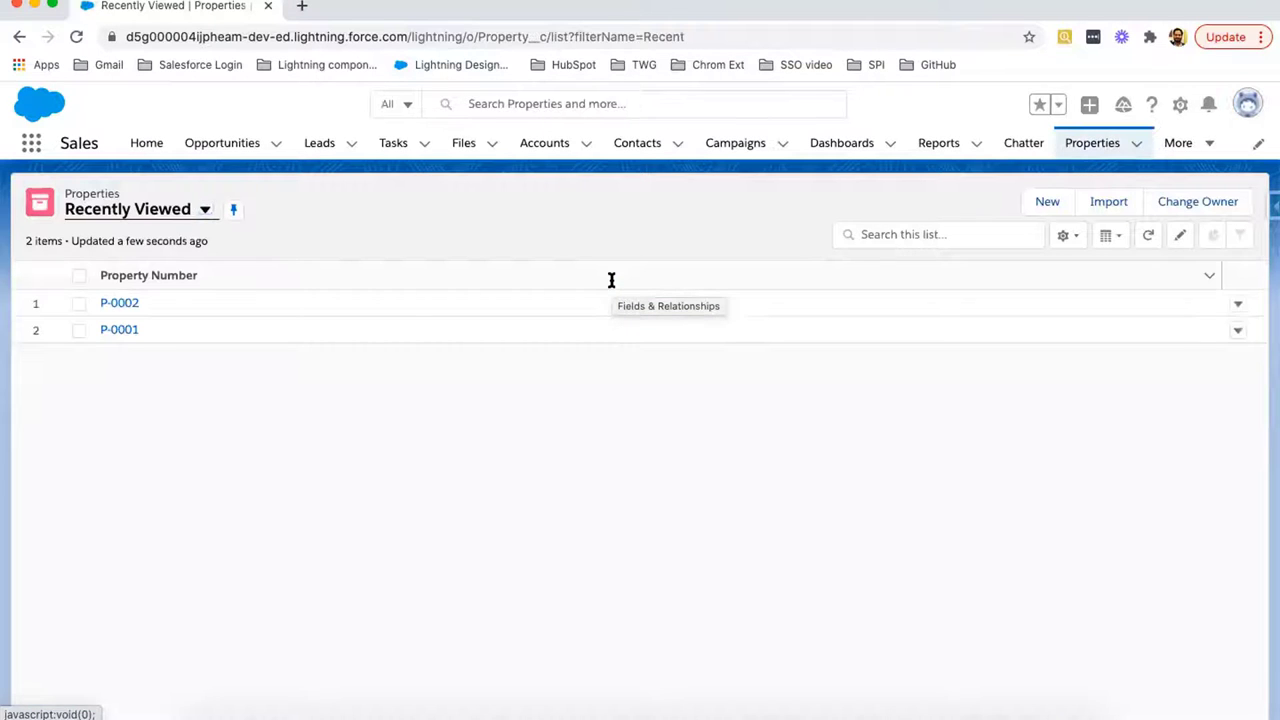
Create property Sea View priced 100000 and linked to account New Acc REST API 1
{"action": "left_click", "coordinate": [1045, 202]}
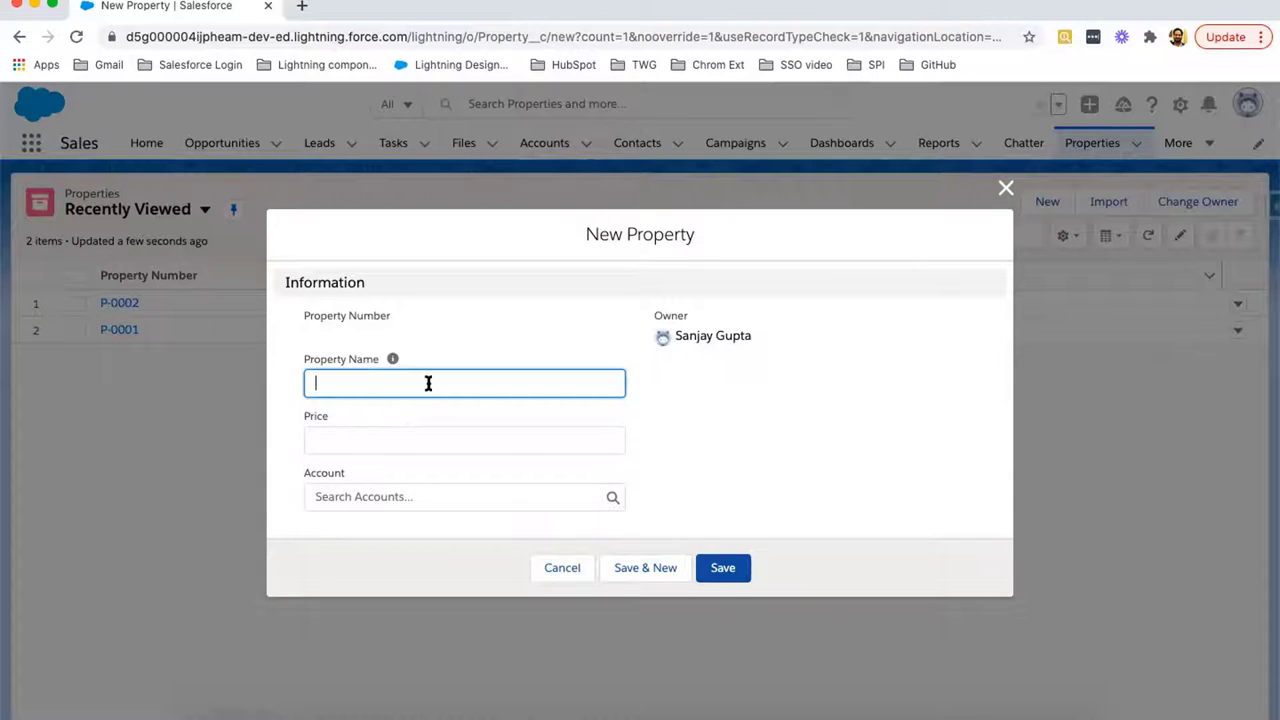
{"action": "type", "text": "Sea View"}
{"action": "left_click", "coordinate": [349, 437]}
{"action": "type", "text": "100000"}
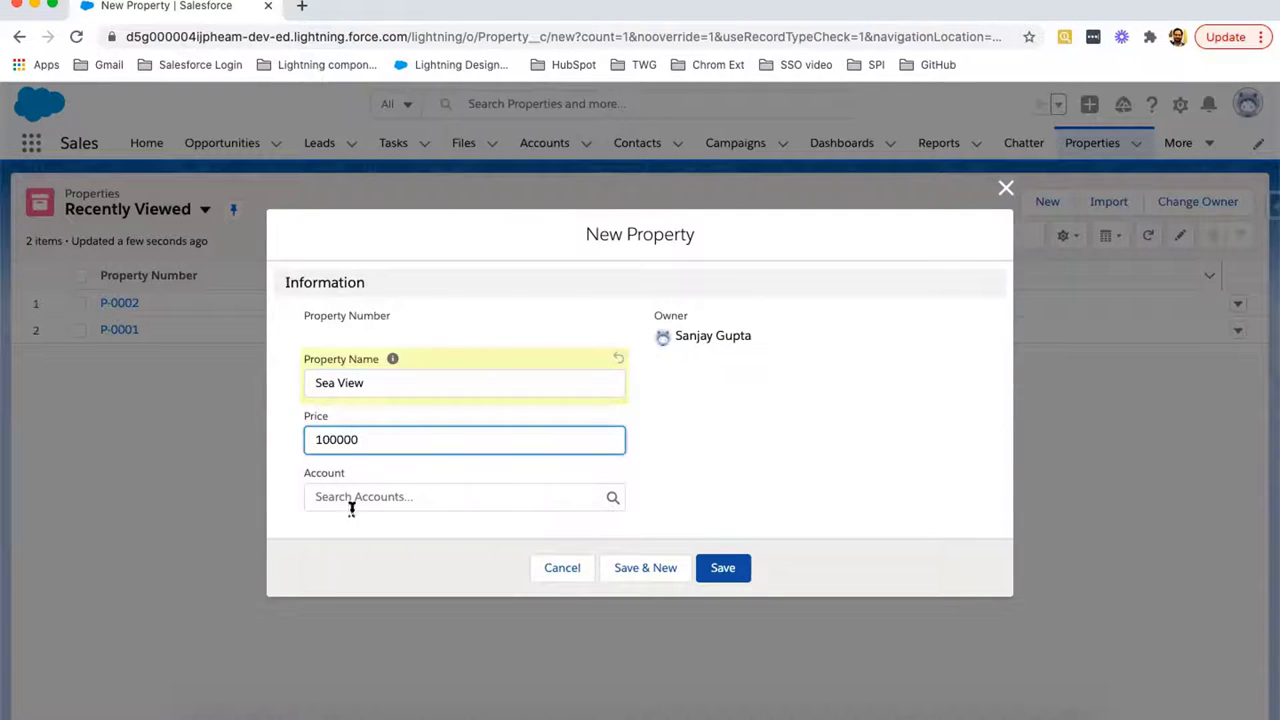
{"action": "left_click", "coordinate": [357, 497]}
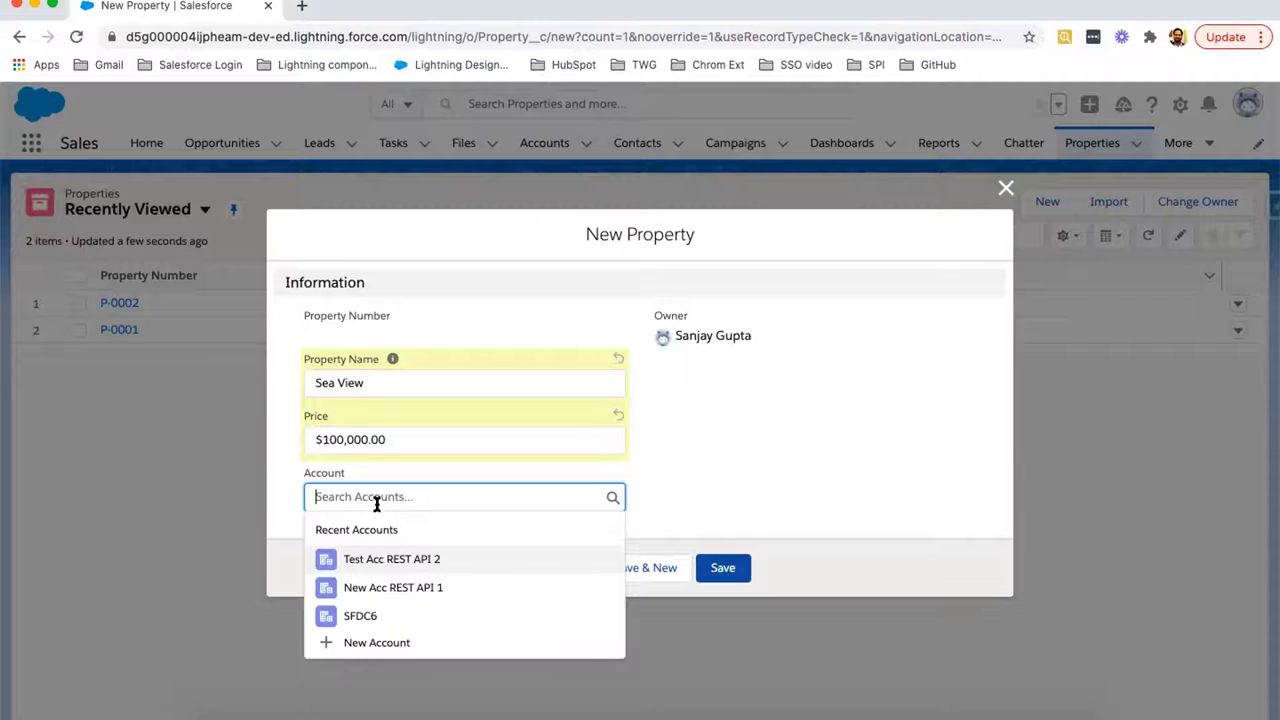
{"action": "left_click", "coordinate": [392, 588]}
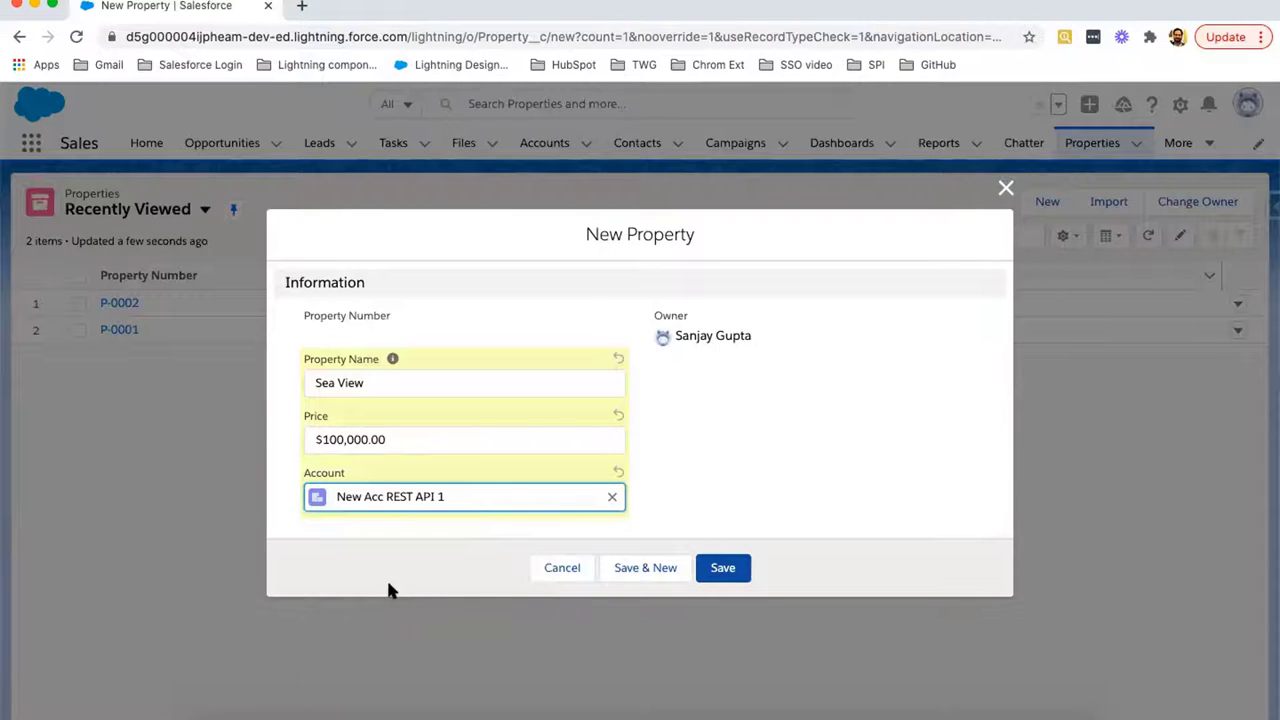
{"action": "left_click", "coordinate": [709, 569]}
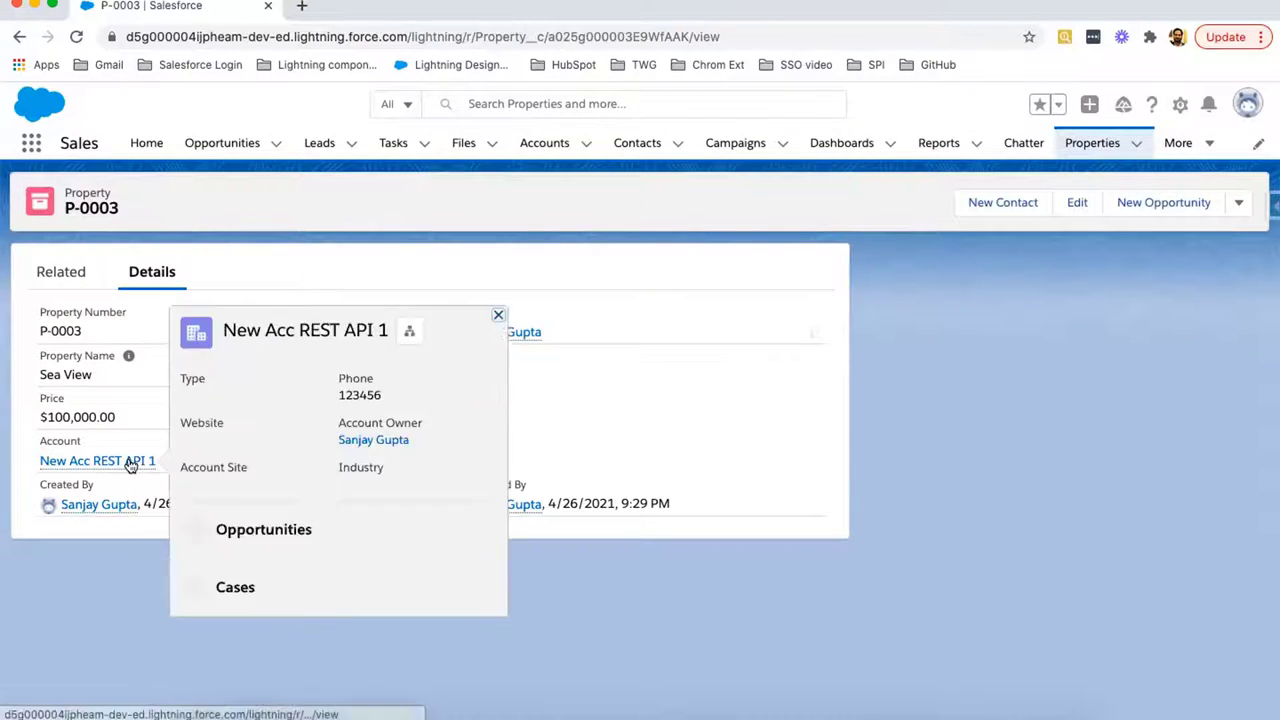
Open account New Acc REST API 1 from P-0003 and check its Properties related list
{"action": "left_click", "coordinate": [128, 463]}
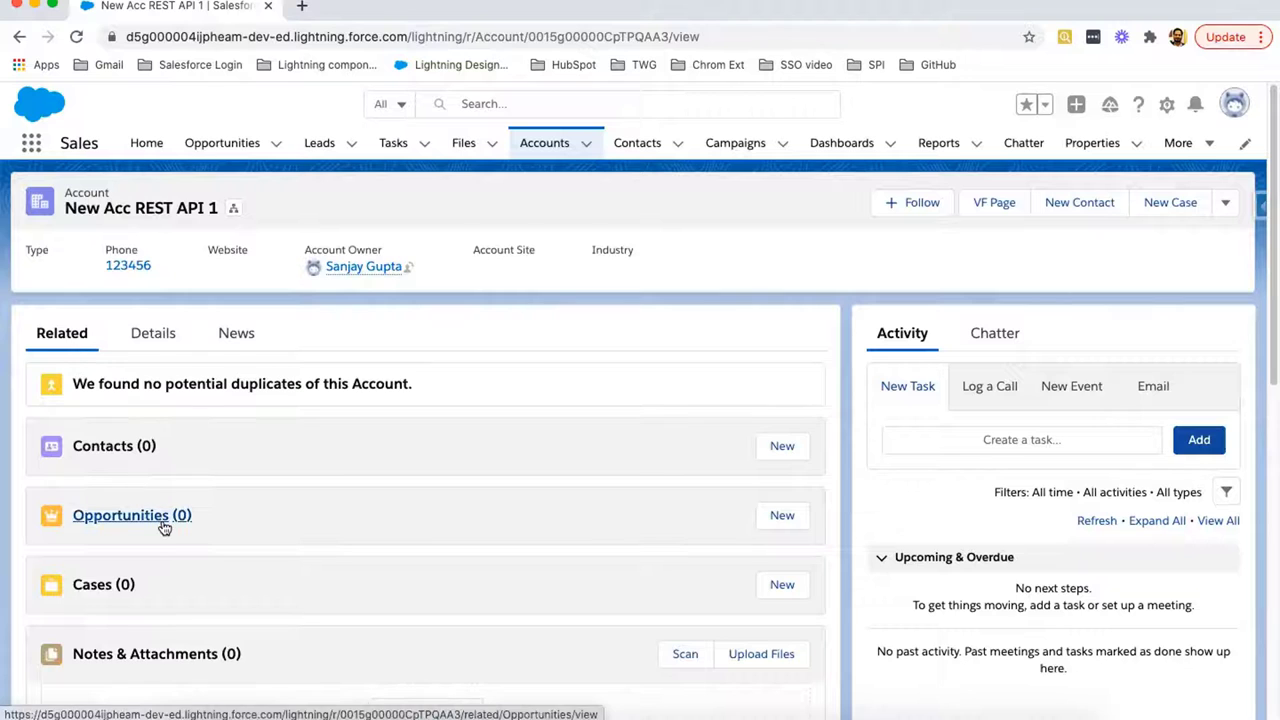
{"action": "scroll", "coordinate": [163, 520], "scroll_direction": "down", "scroll_amount": 5}
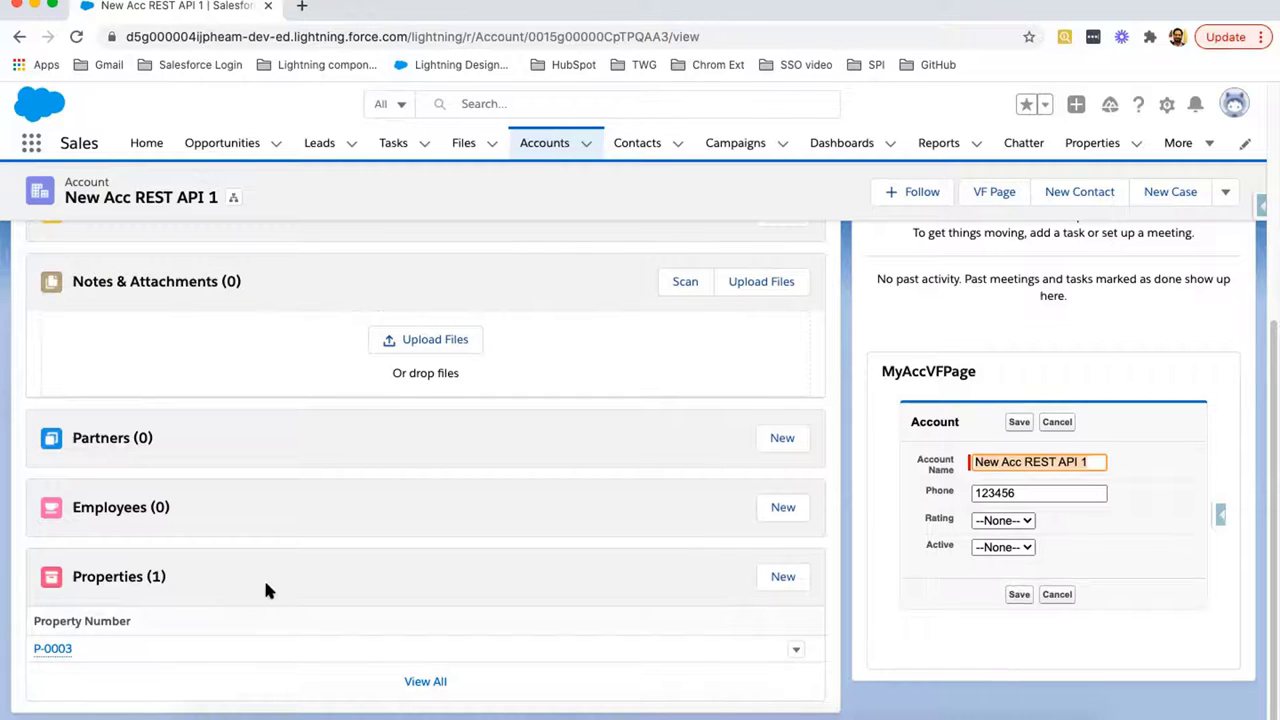
{"action": "scroll", "coordinate": [263, 590], "scroll_direction": "up", "scroll_amount": 5}
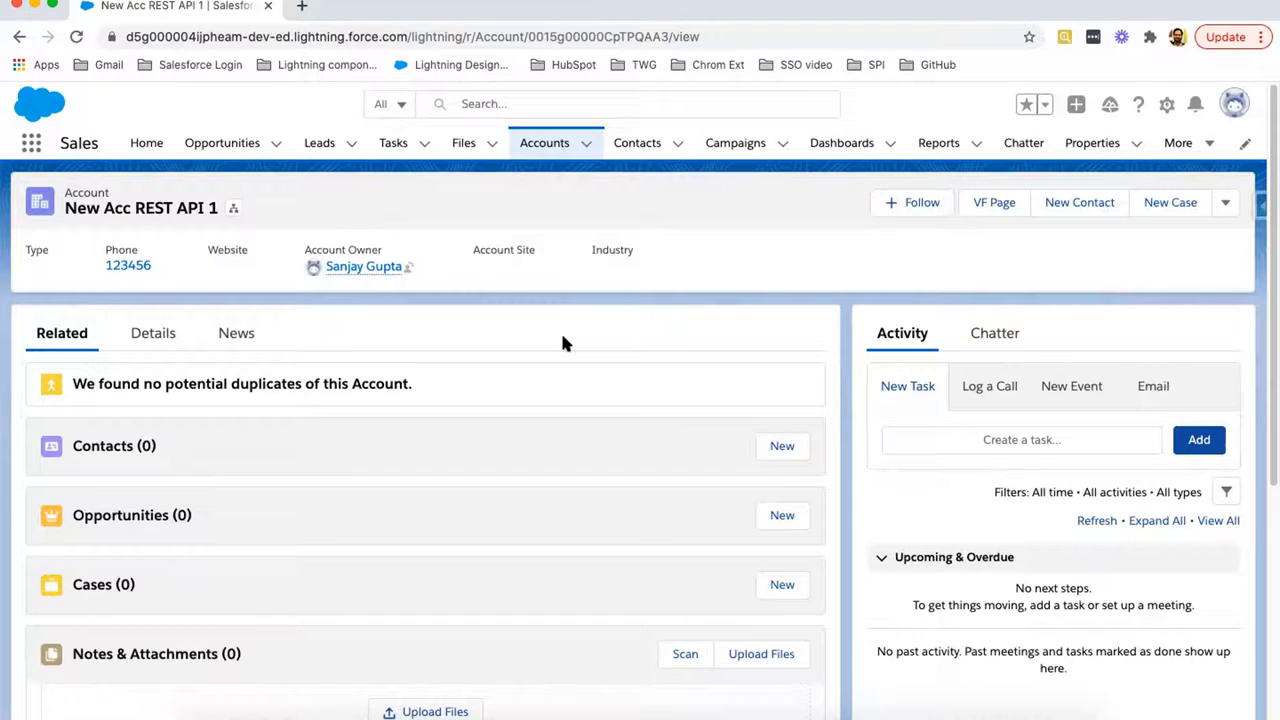
Start a new property named Lake View with price 200000
{"action": "left_click", "coordinate": [1097, 145]}
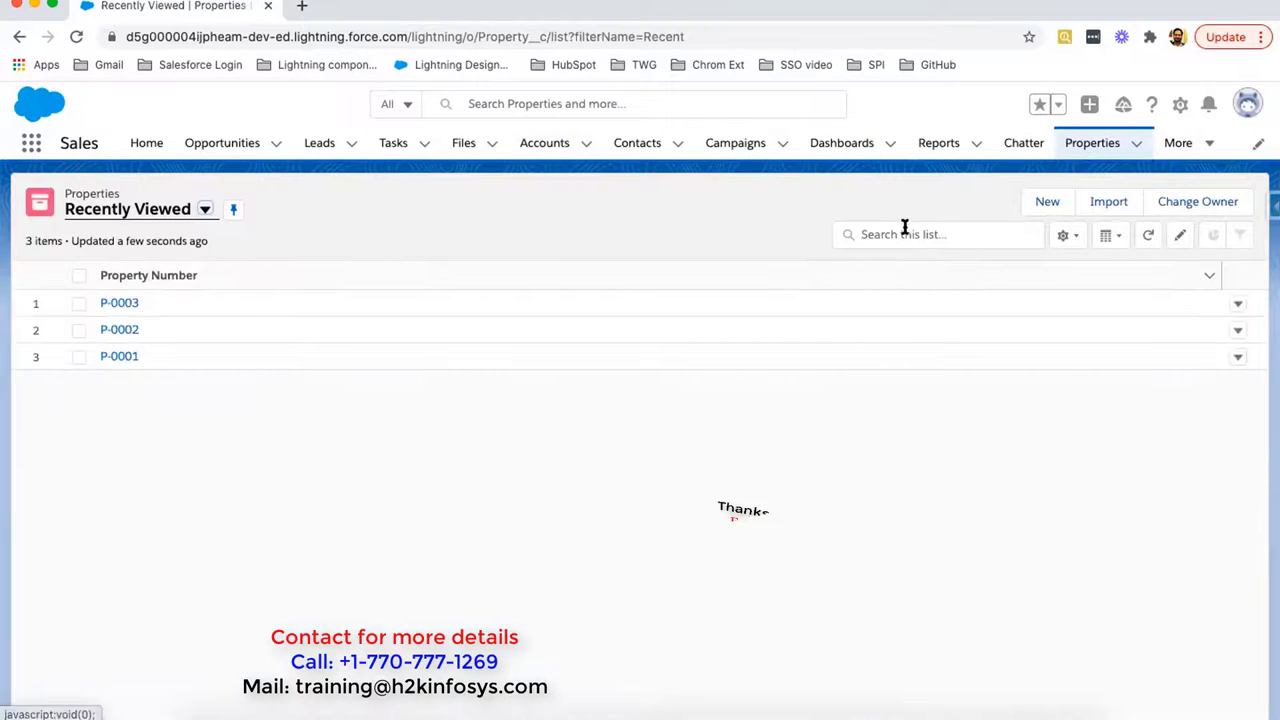
{"action": "left_click", "coordinate": [1048, 202]}
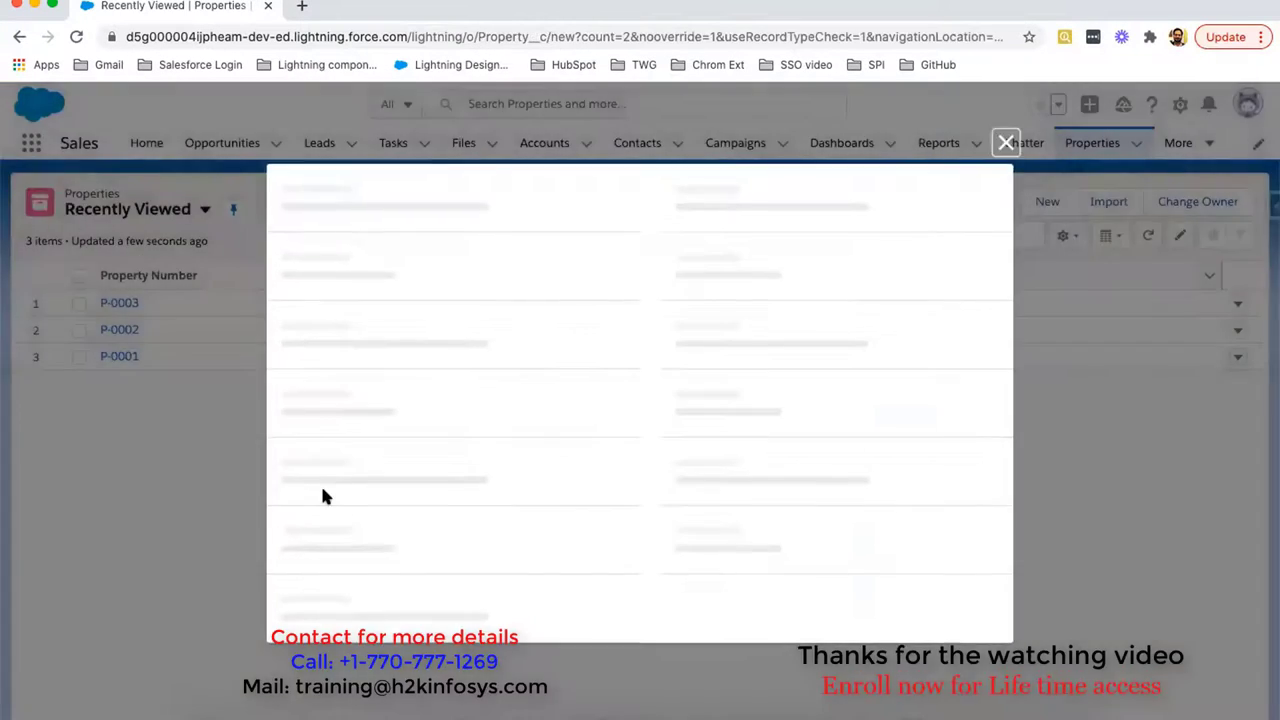
{"action": "type", "text": "Lak"}
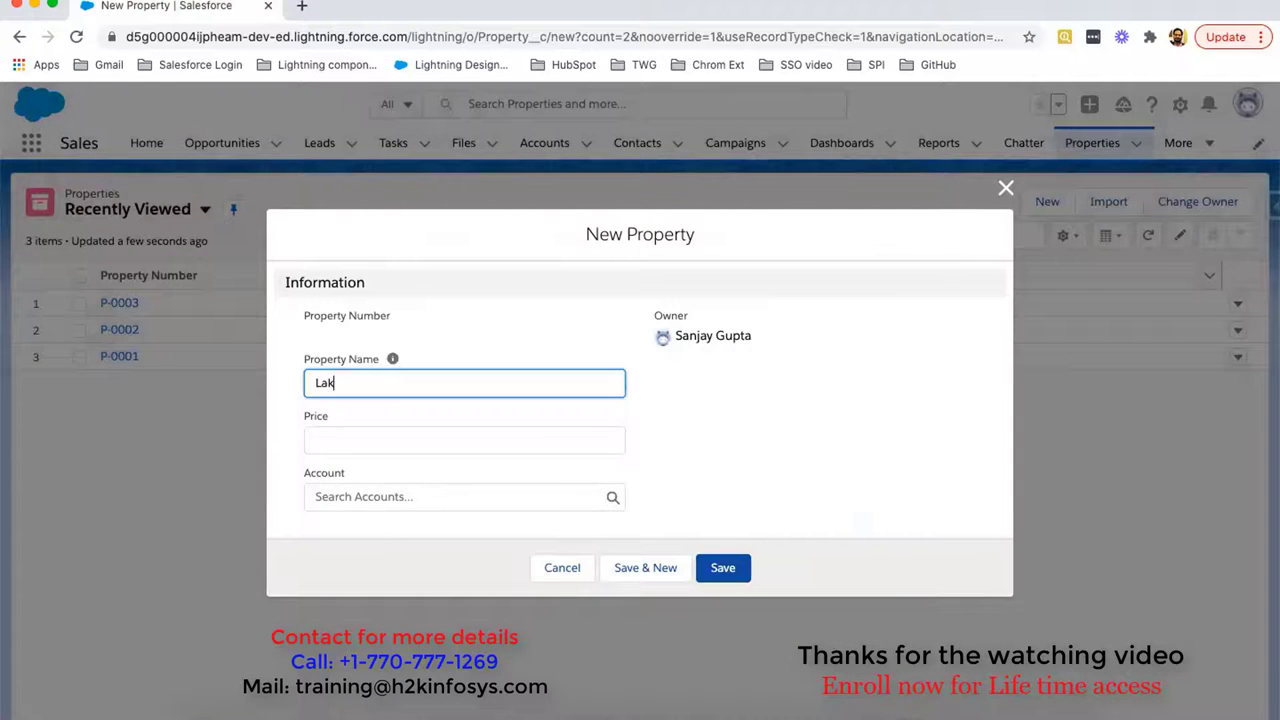
{"action": "type", "text": "e View"}
{"action": "left_click", "coordinate": [362, 438]}
{"action": "type", "text": "200000"}
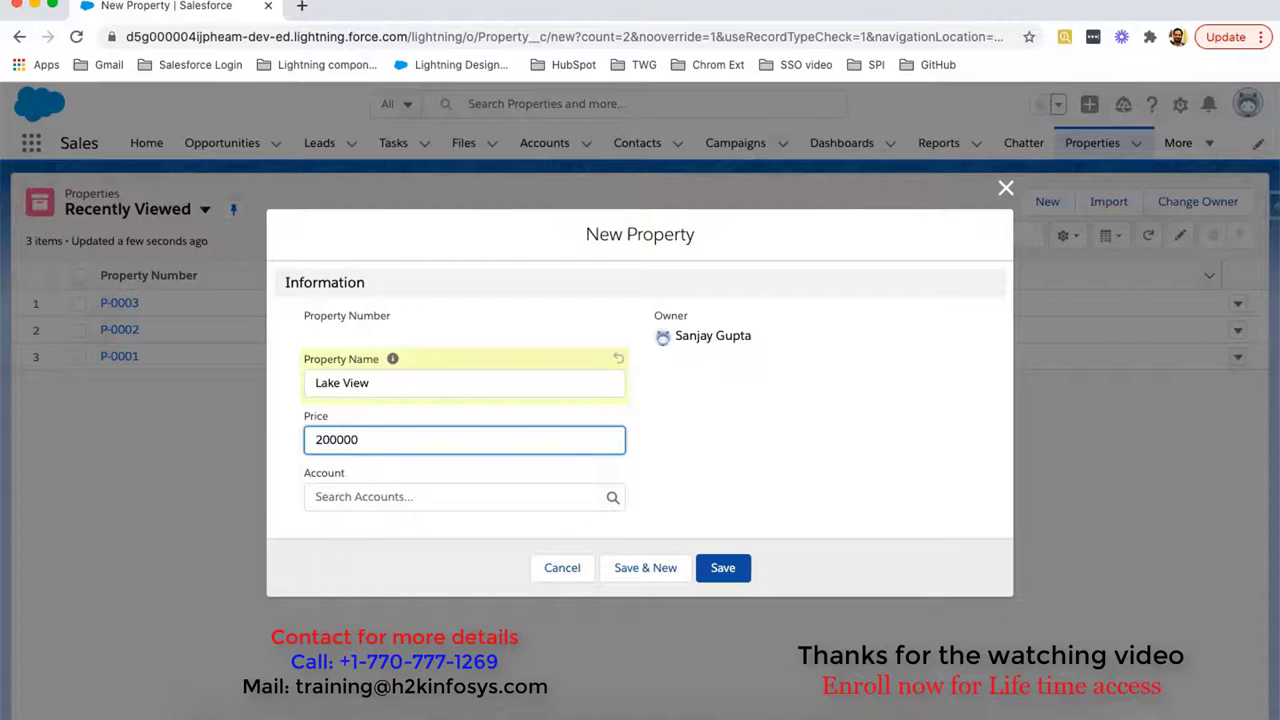
Link Lake View to New Acc REST API 1, save, and verify it in the account's Properties list
{"action": "left_click", "coordinate": [381, 508]}
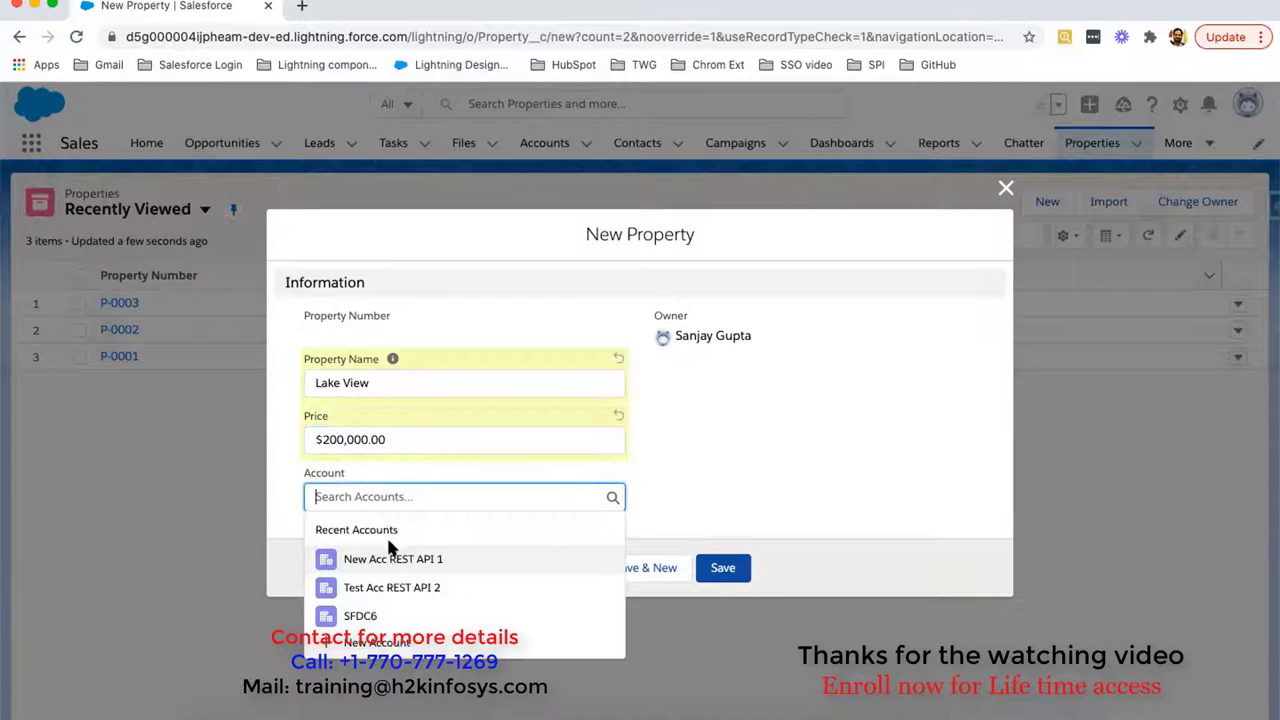
{"action": "left_click", "coordinate": [389, 561]}
{"action": "left_click", "coordinate": [731, 568]}
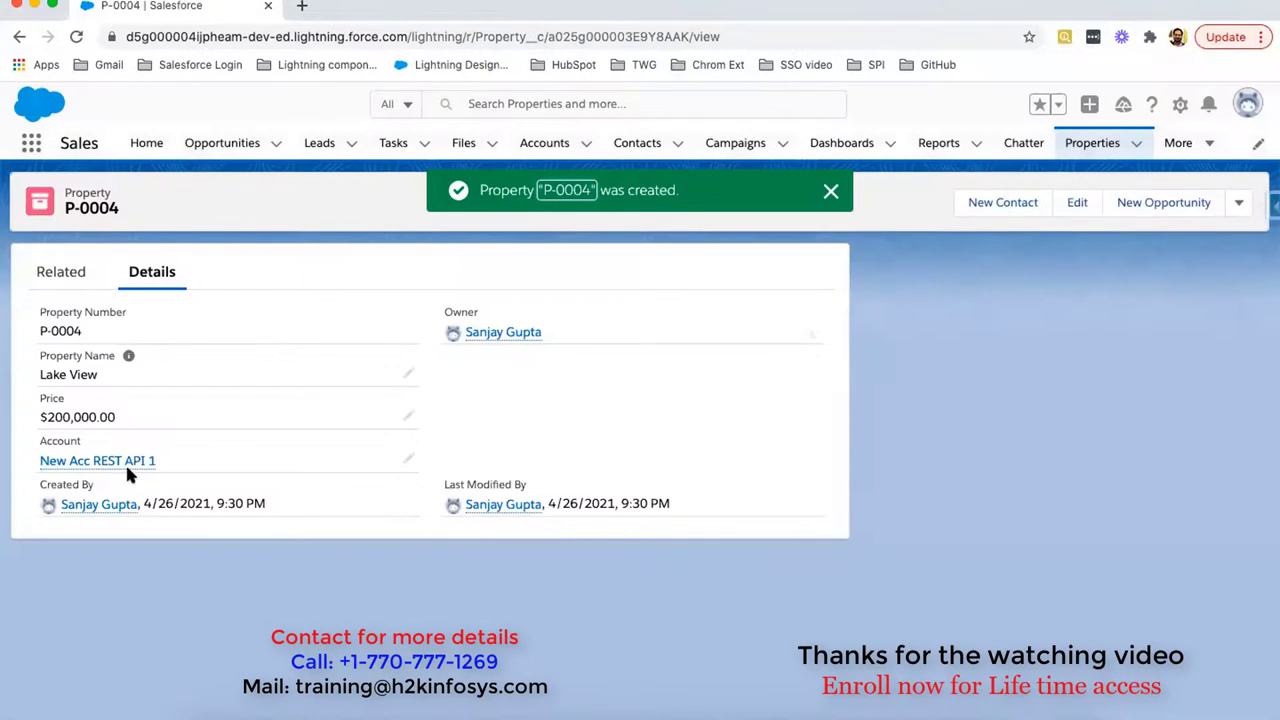
{"action": "left_click", "coordinate": [119, 466]}
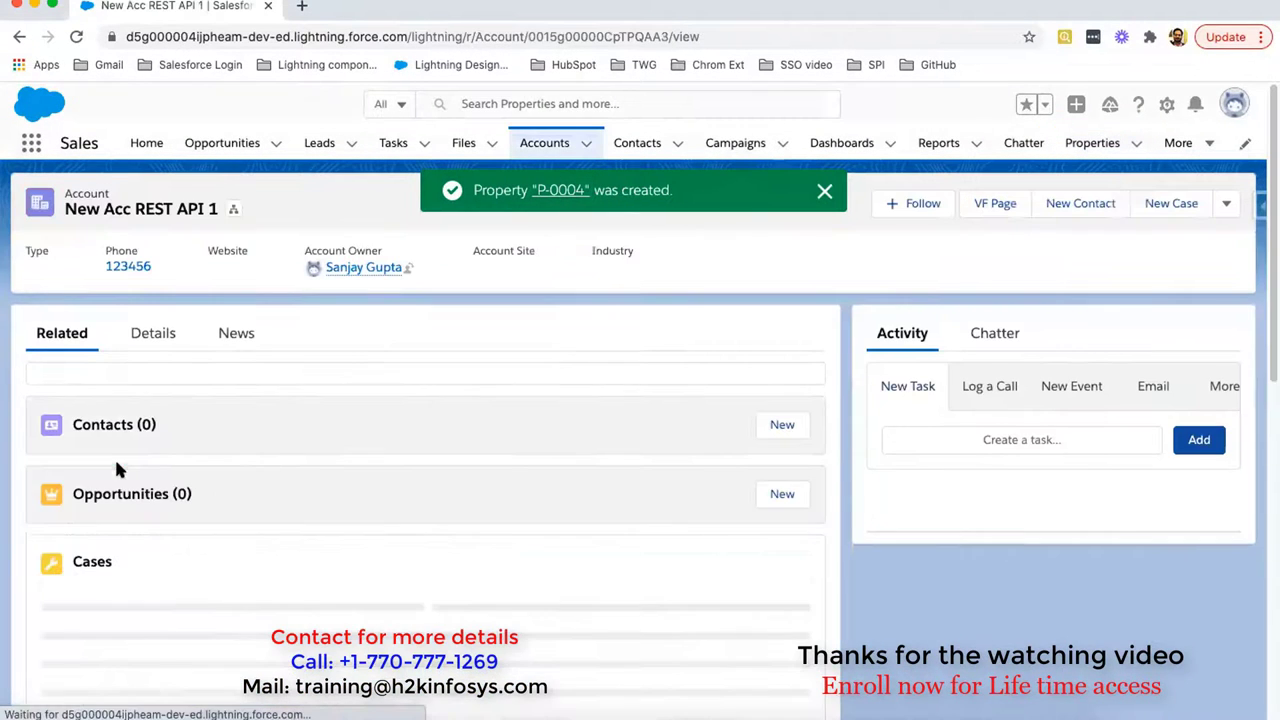
{"action": "scroll", "coordinate": [385, 510], "scroll_direction": "down", "scroll_amount": 5}
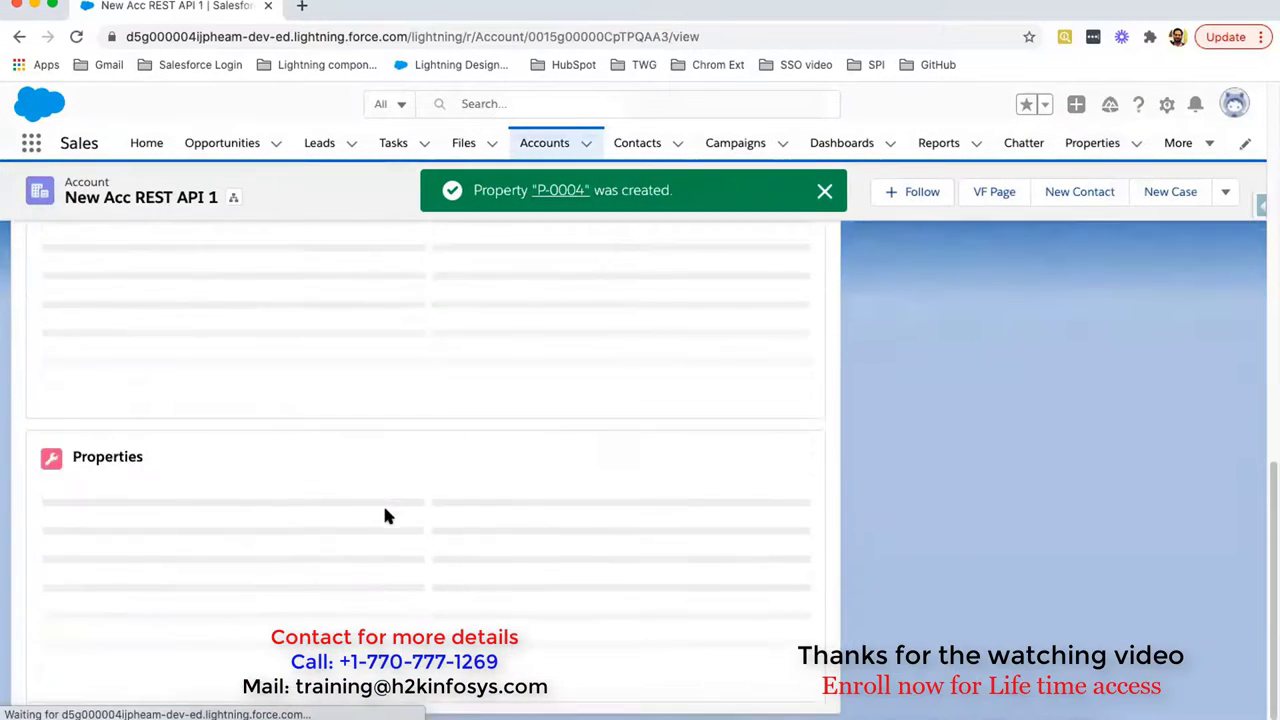